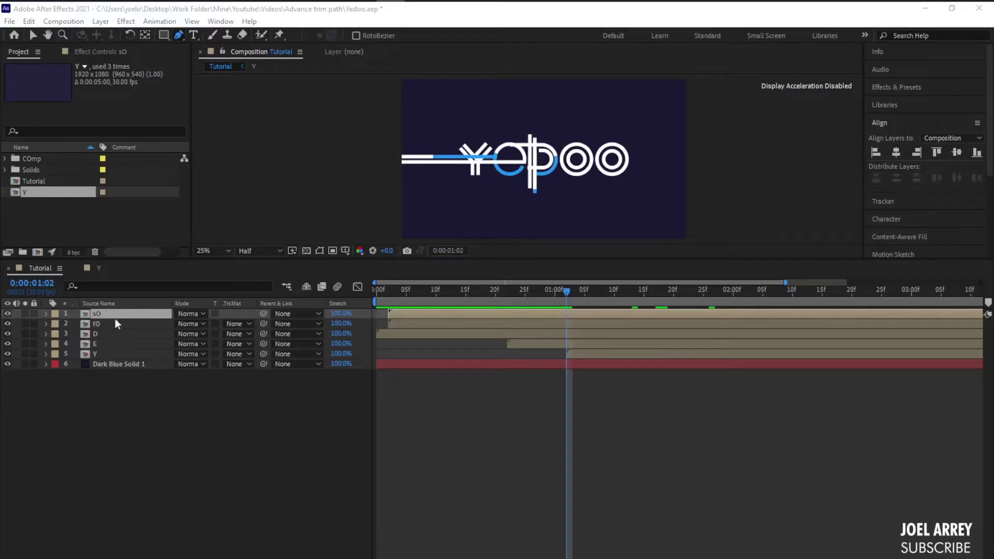
# Open the Y composition from the COmp folder in the Project panel
pyautogui.click(6, 159)
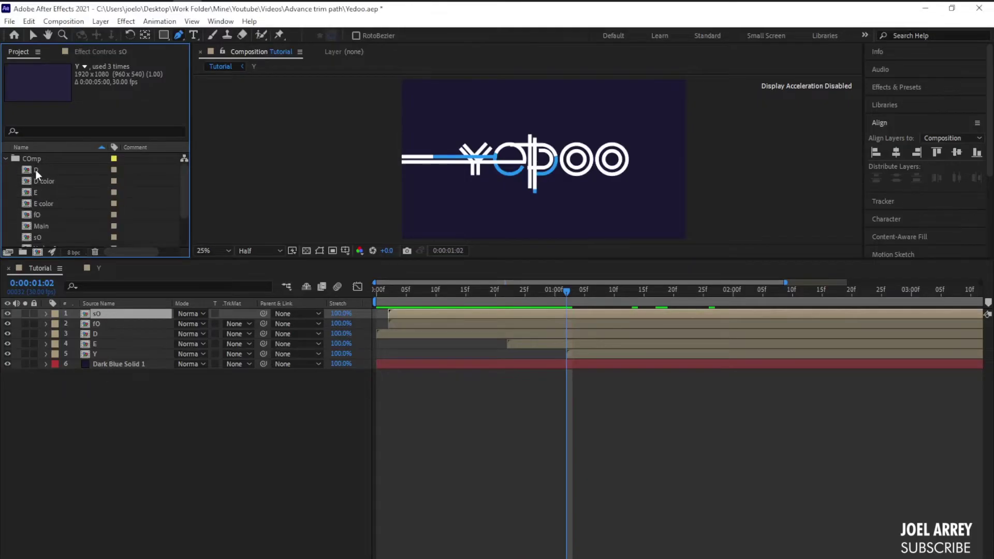
pyautogui.scroll(-2, 48, 219)
pyautogui.scroll(2, 53, 193)
pyautogui.click(5, 159)
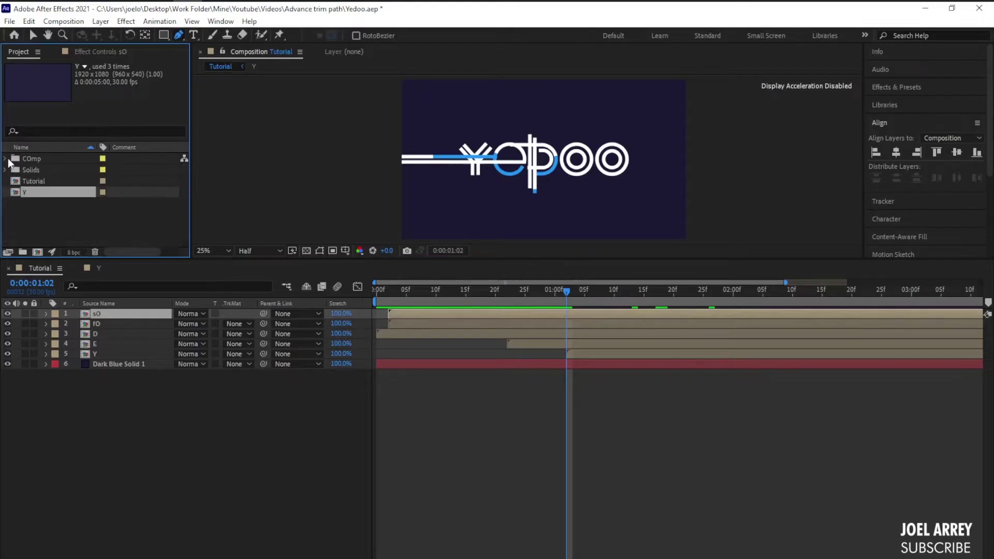
pyautogui.doubleClick(28, 192)
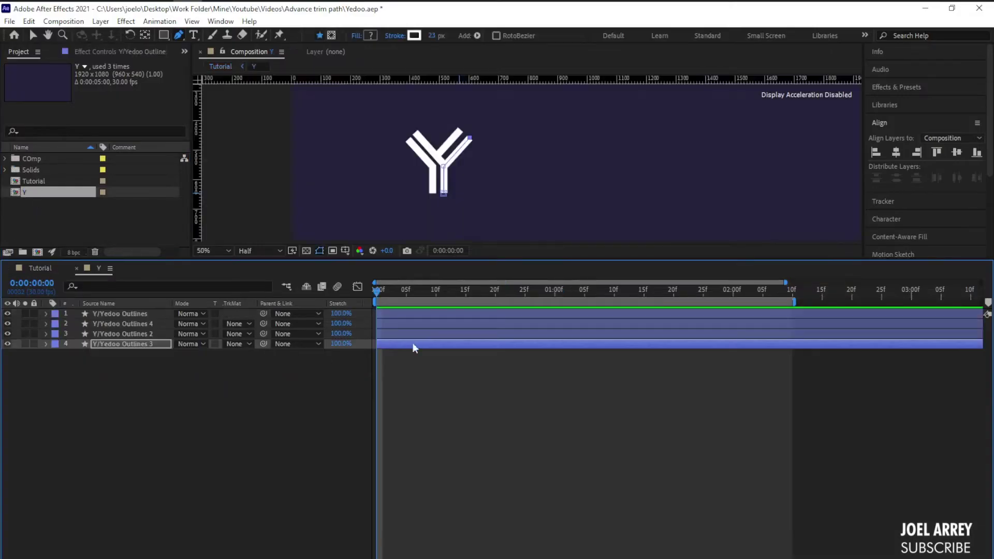
# Select the Y/Yedoo Outlines 3 layer, showing its stroke path, with the Pen tool active
pyautogui.click(440, 366)
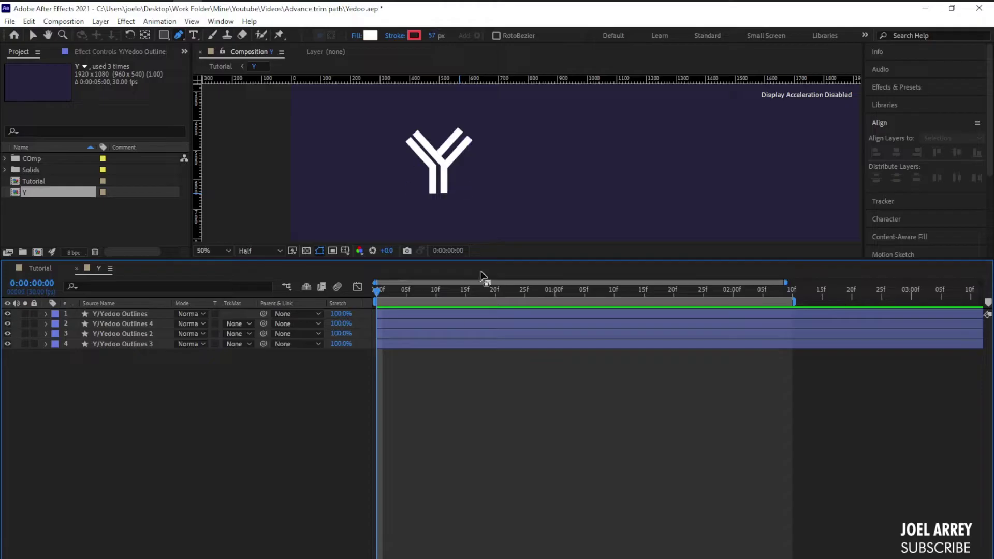
pyautogui.click(416, 344)
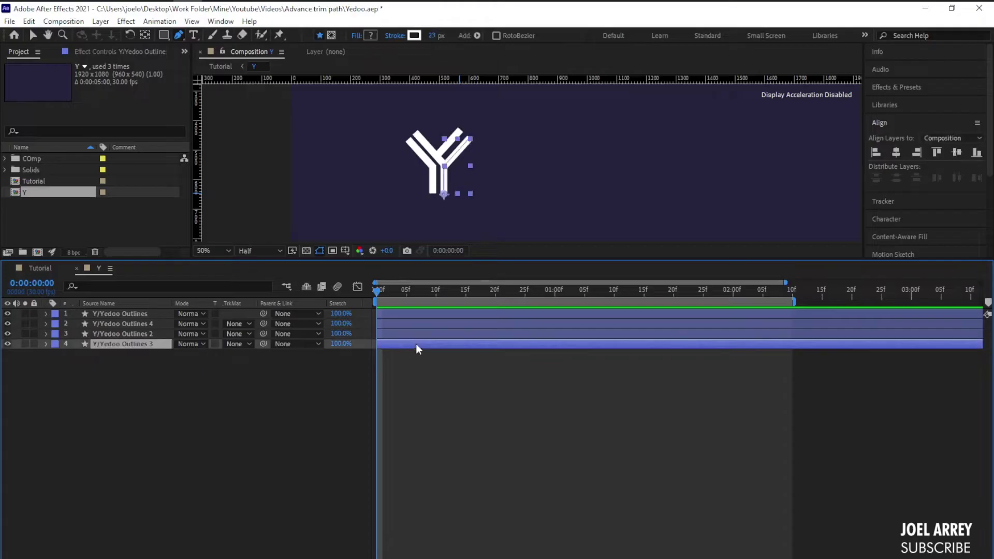
pyautogui.click(470, 139)
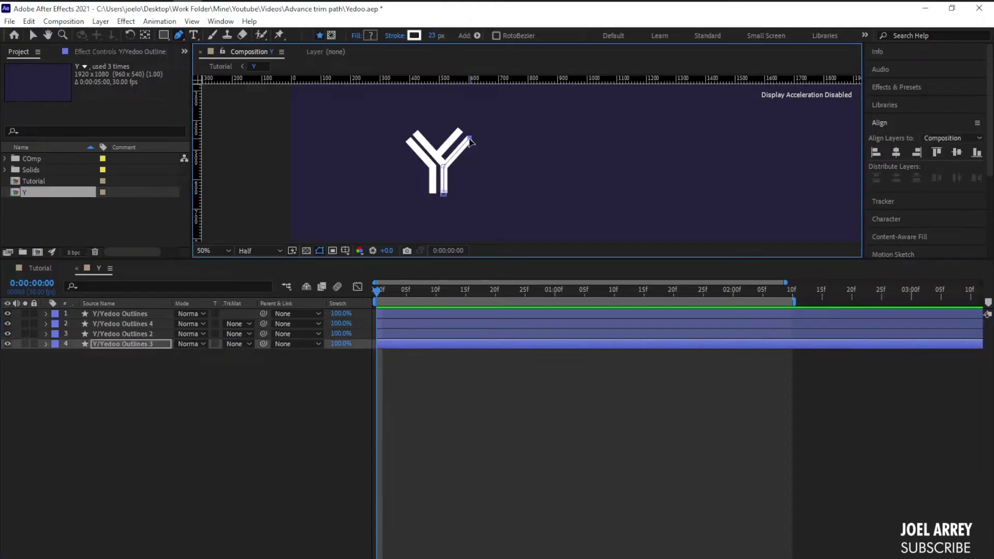
pyautogui.click(179, 36)
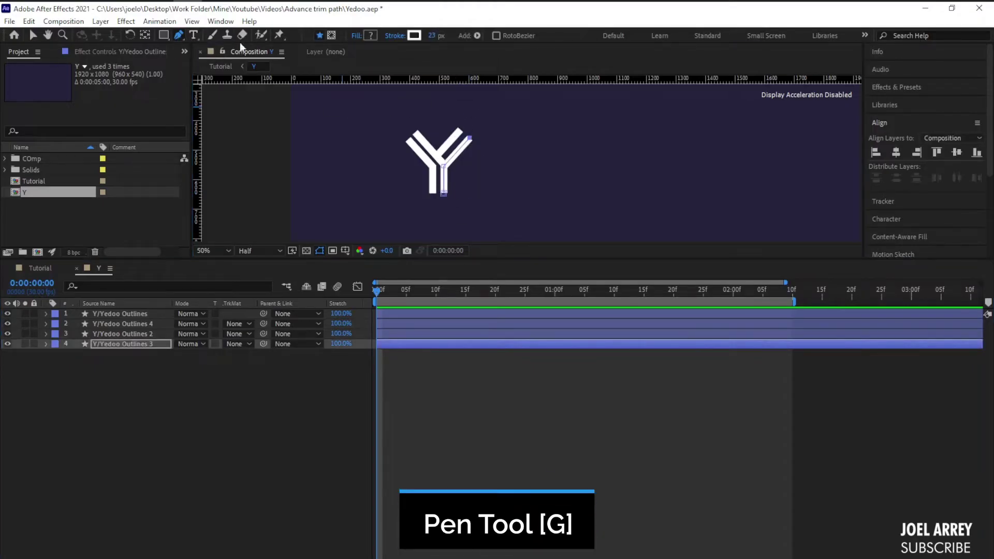
# On Y/Yedoo Outlines 3, extend the right arm up-right and the stem straight down
pyautogui.click(470, 138)
pyautogui.moveTo(470, 138); pyautogui.dragTo(446, 166)
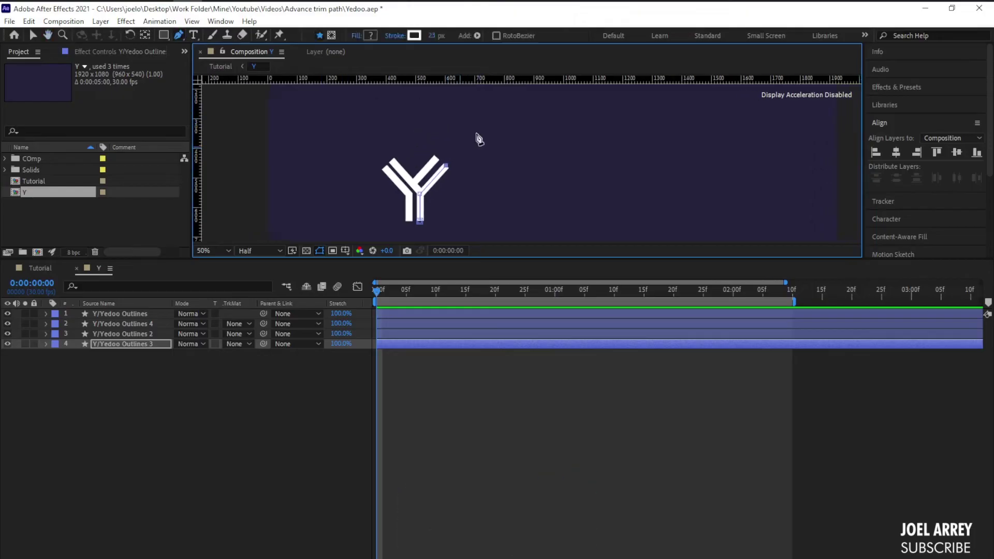
pyautogui.click(480, 130)
pyautogui.scroll(-3, 449, 203)
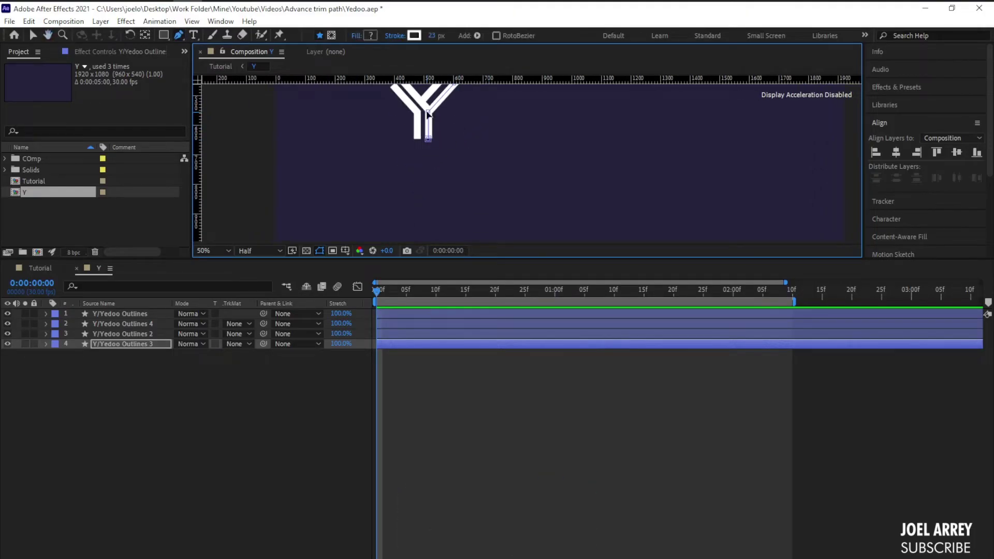
pyautogui.click(428, 176)
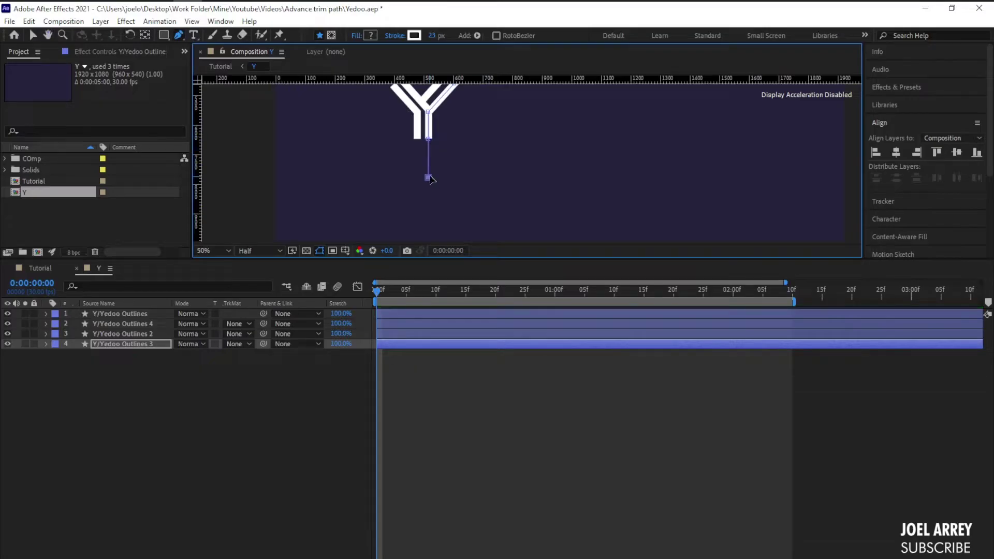
pyautogui.moveTo(412, 122); pyautogui.dragTo(450, 188)
# On Y/Yedoo Outlines 2, extend the left arm up-left and the lower stroke downward
pyautogui.click(408, 334)
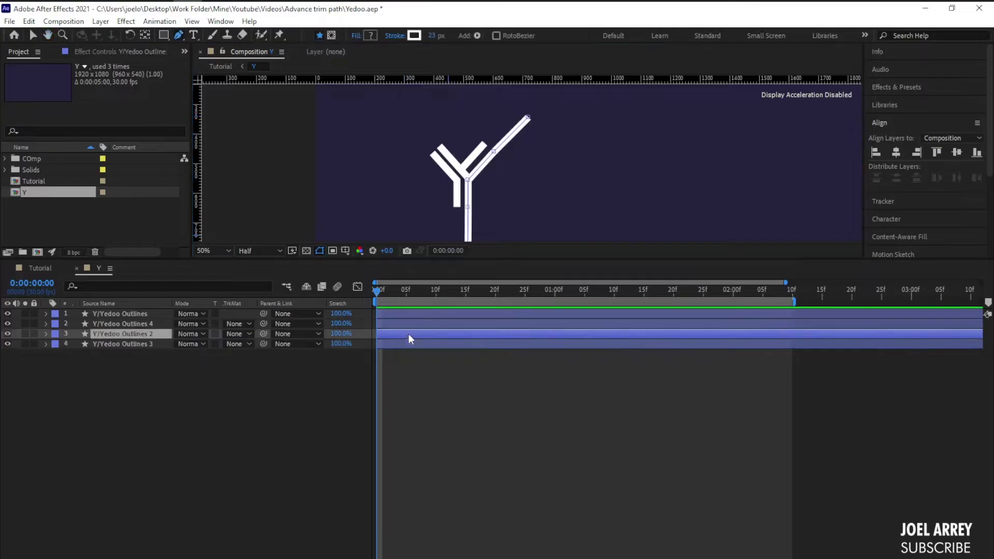
pyautogui.click(431, 153)
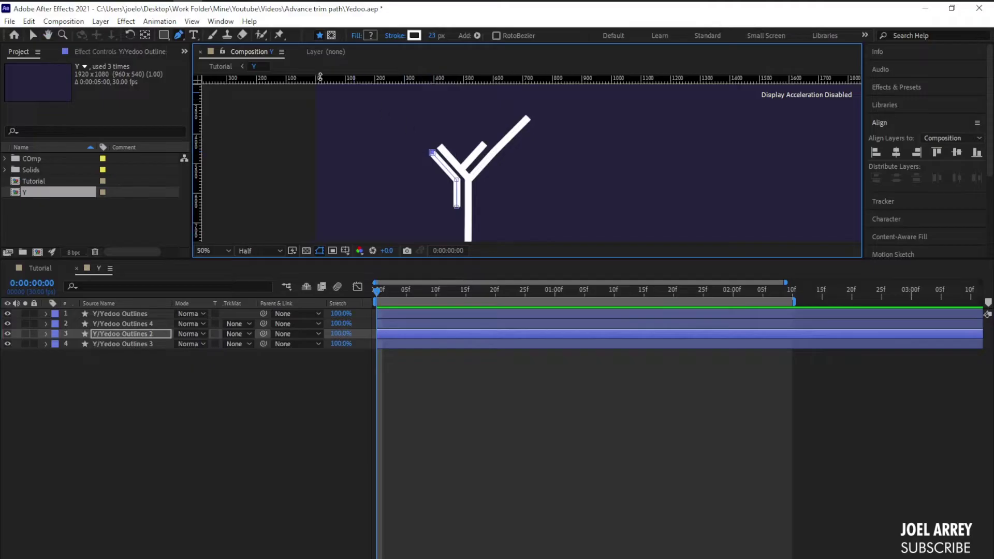
pyautogui.moveTo(416, 175); pyautogui.dragTo(475, 260)
pyautogui.click(371, 118)
pyautogui.moveTo(474, 202)
pyautogui.mouseDown()
pyautogui.moveTo(419, 138)
pyautogui.moveTo(411, 74)
pyautogui.mouseUp()
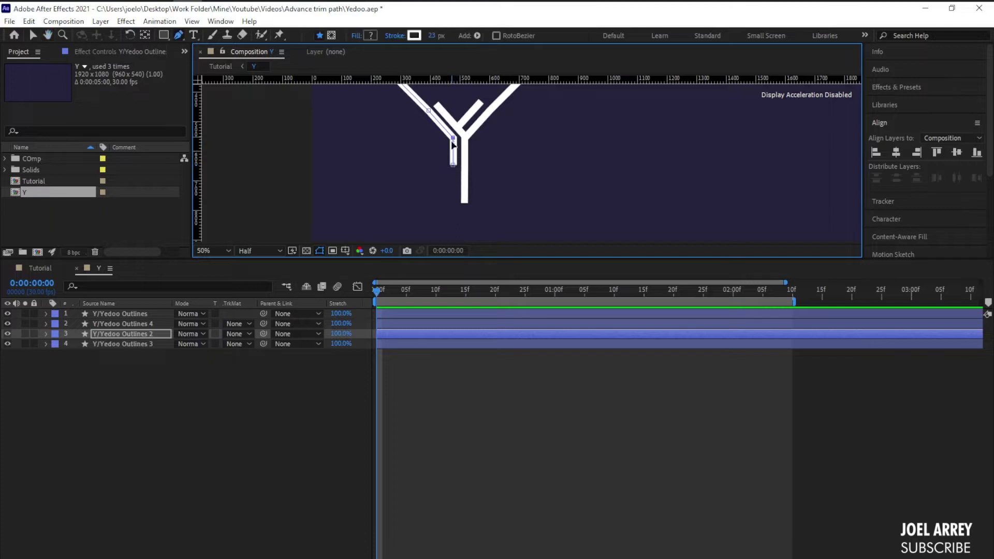
pyautogui.click(453, 165)
pyautogui.click(449, 209)
pyautogui.press('h')
pyautogui.moveTo(456, 152); pyautogui.dragTo(440, 174)
pyautogui.press('g')
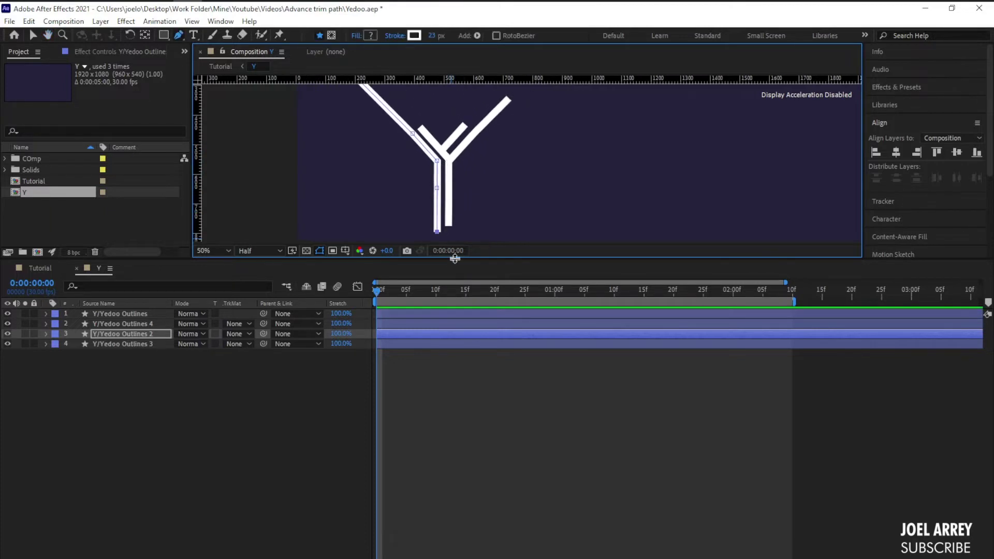
# Add new end points to the Y/Yedoo Outlines 4 and Y/Yedoo Outlines paths, then deselect all
pyautogui.click(419, 323)
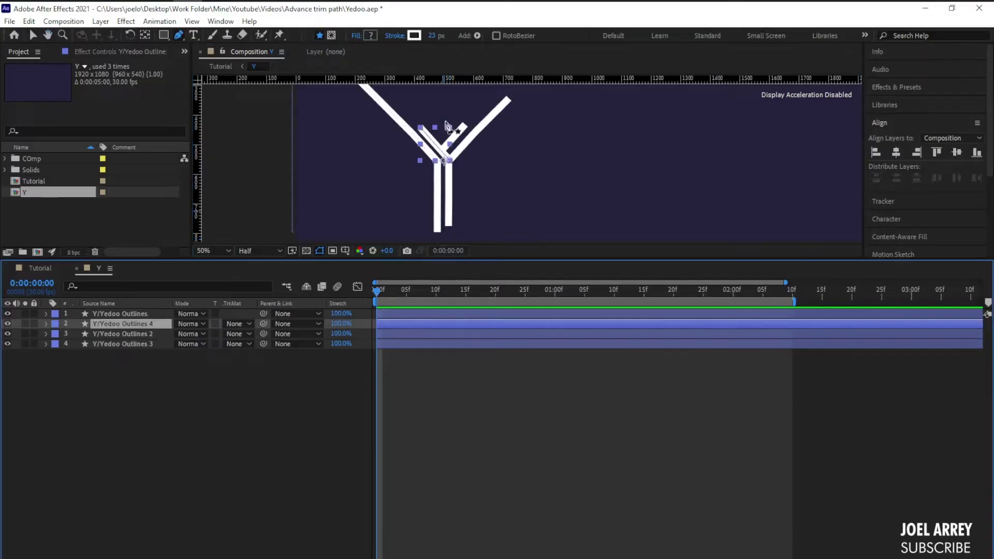
pyautogui.click(420, 128)
pyautogui.moveTo(411, 115); pyautogui.dragTo(437, 147)
pyautogui.click(425, 138)
pyautogui.click(462, 315)
pyautogui.click(490, 158)
pyautogui.click(513, 134)
pyautogui.scroll(-2, 477, 154)
pyautogui.click(440, 373)
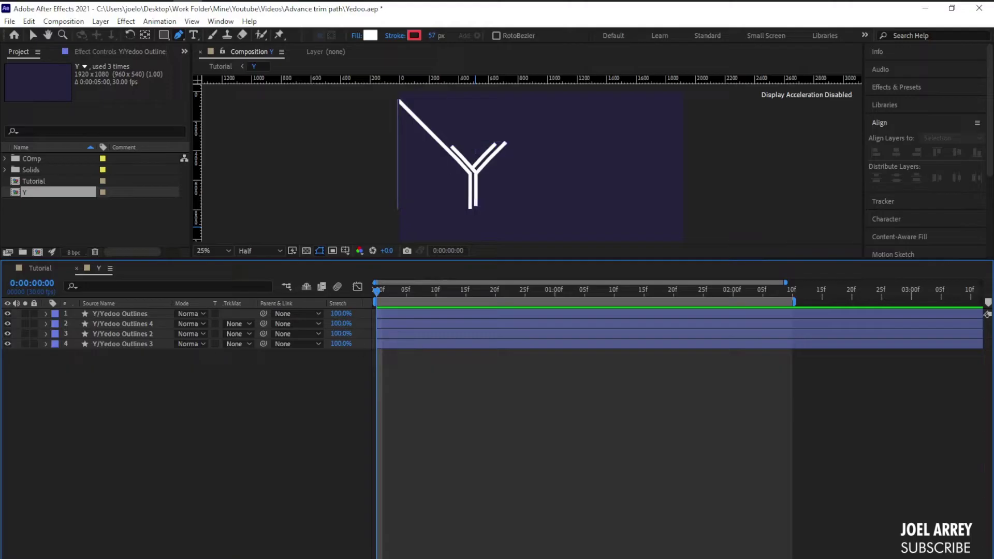
# Hide the other three stroke layers and add a single Trim Paths to Y/Yedoo Outlines 3
pyautogui.moveTo(8, 332); pyautogui.dragTo(9, 333)
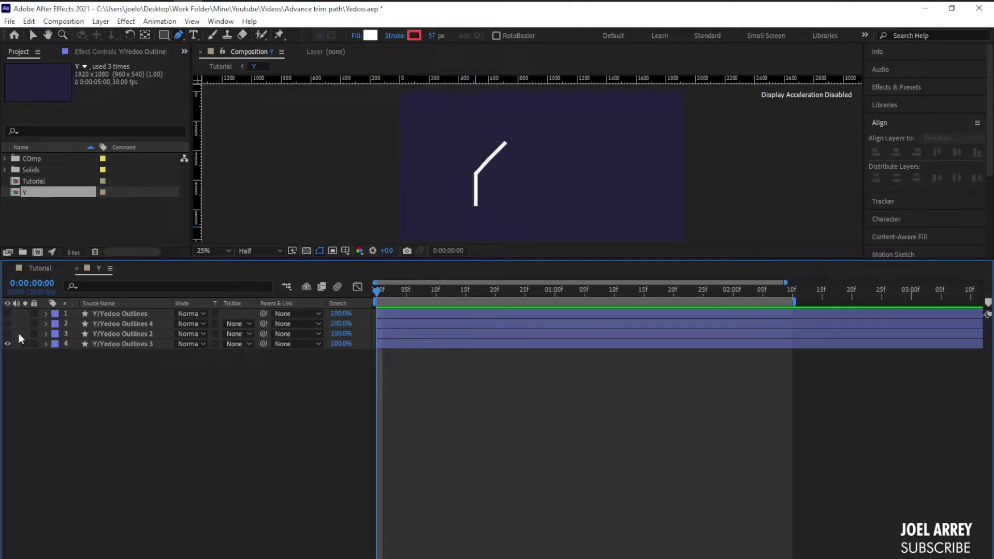
pyautogui.click(394, 346)
pyautogui.press('h')
pyautogui.scroll(2, 491, 182)
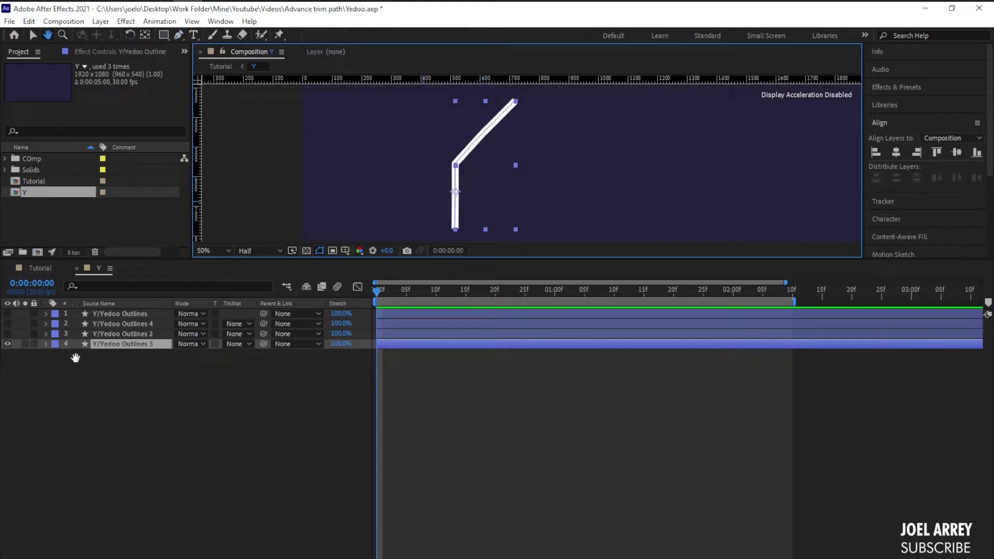
pyautogui.click(47, 348)
pyautogui.press('v')
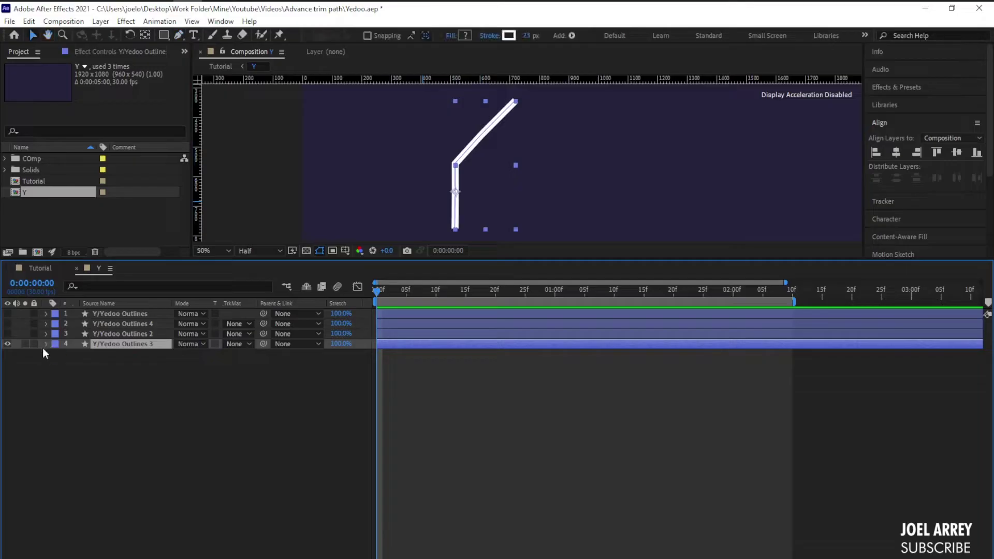
pyautogui.click(46, 343)
pyautogui.click(250, 354)
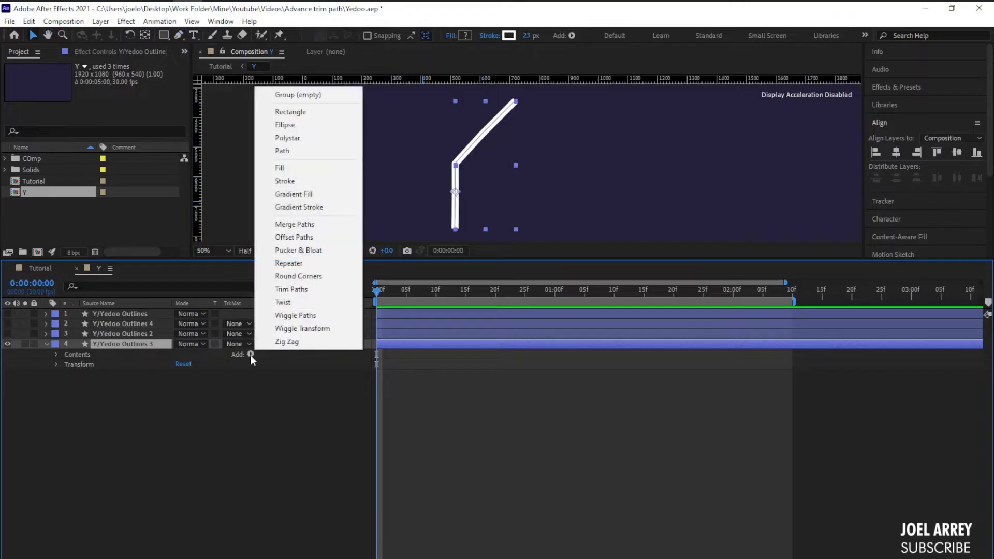
pyautogui.click(304, 289)
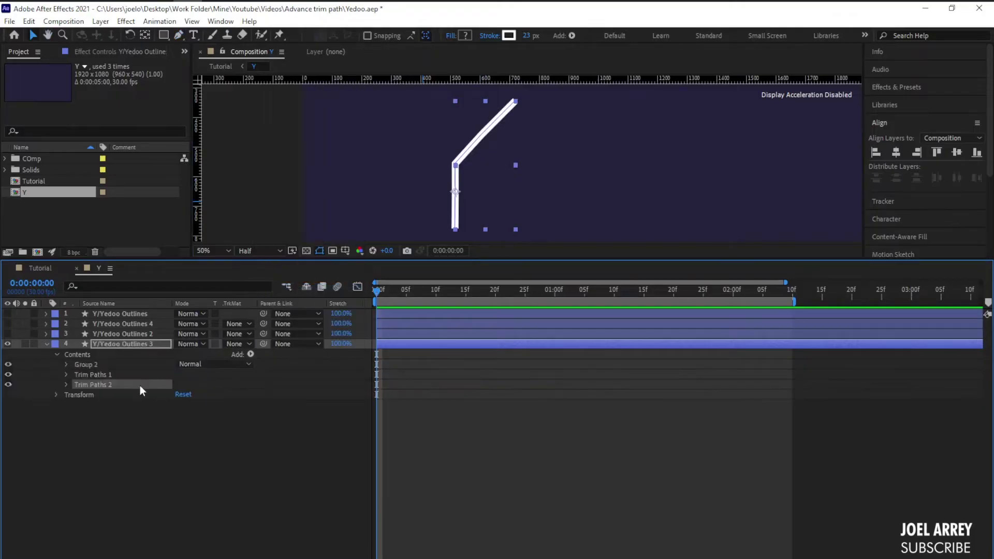
pyautogui.press('Delete')
pyautogui.click(67, 375)
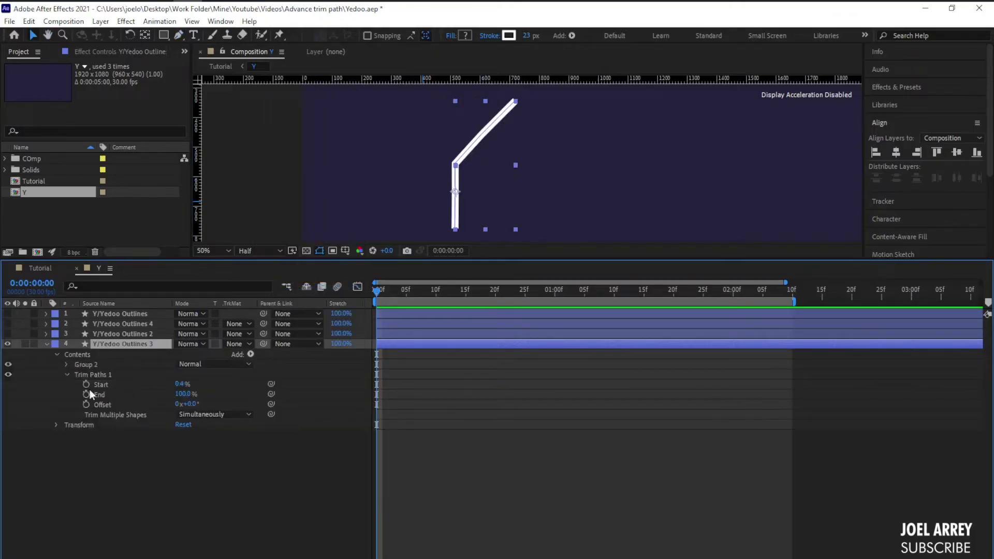
# Animate Trim Paths Start and End with keyframes at 0, 10f and 20f
pyautogui.click(86, 384)
pyautogui.click(86, 394)
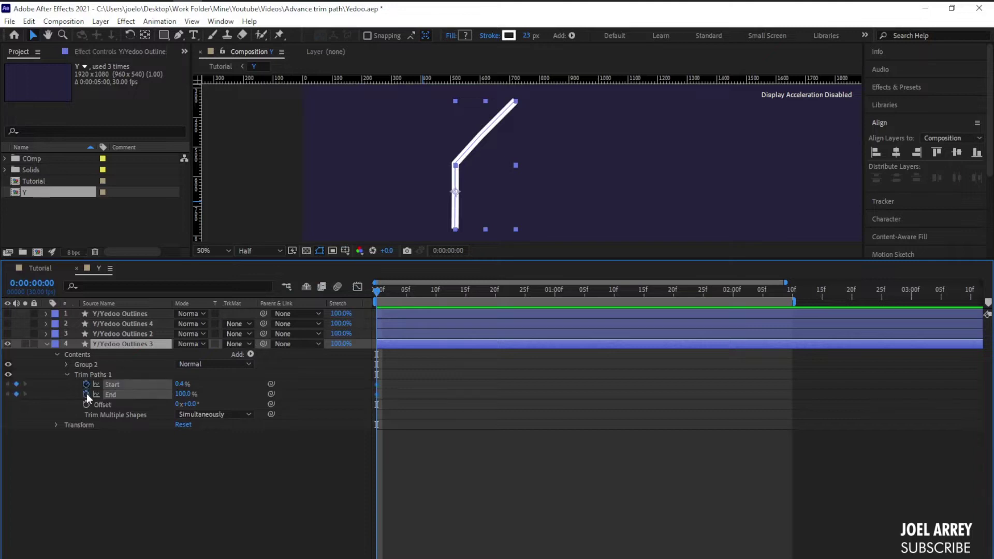
pyautogui.moveTo(408, 293); pyautogui.dragTo(437, 293)
pyautogui.click(17, 384)
pyautogui.click(17, 394)
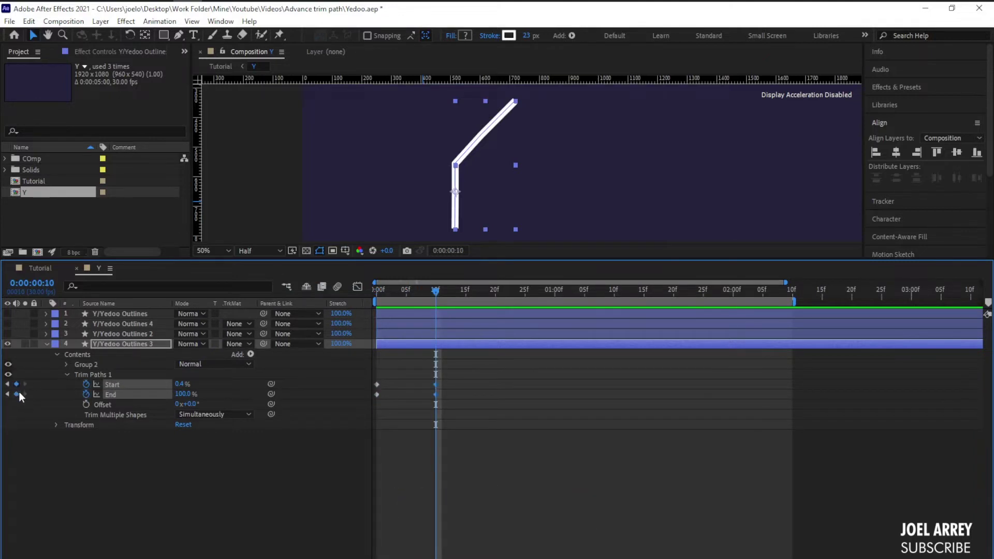
pyautogui.click(493, 293)
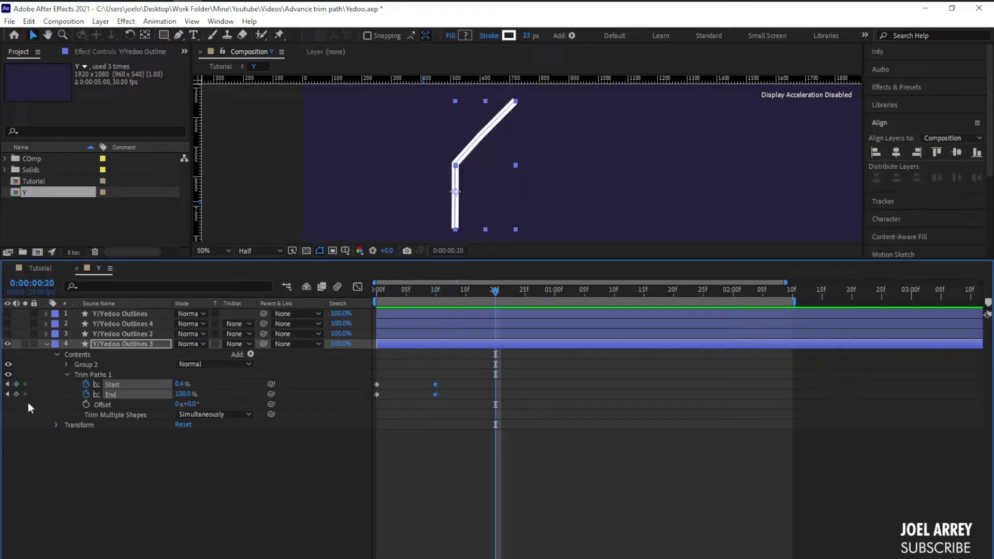
pyautogui.click(16, 383)
pyautogui.click(17, 394)
# Step through the Start/End keyframes up to 1:10, then return to 0:00:00:00
pyautogui.click(555, 292)
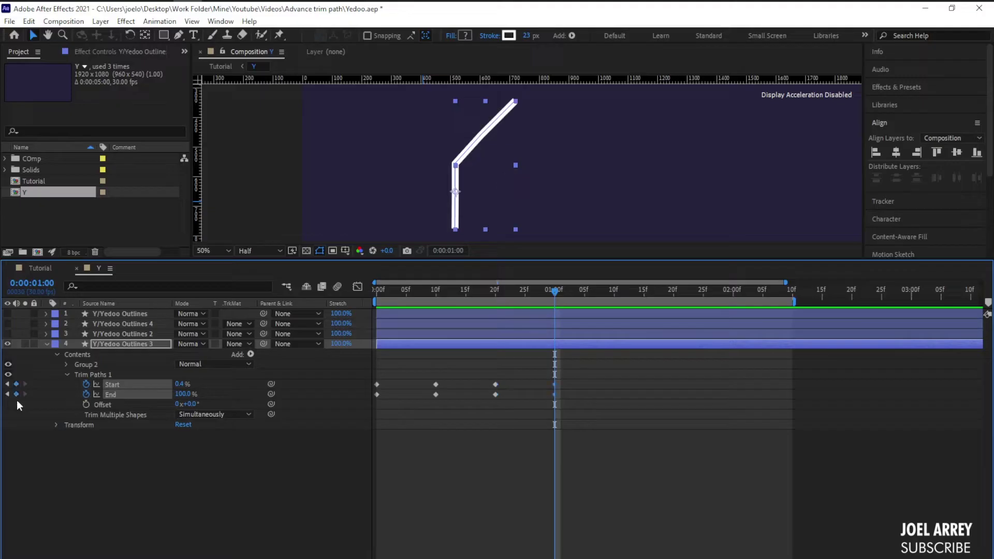
pyautogui.hotkey('shift', 'pageup')
pyautogui.hotkey('shift', 'pagedown')
pyautogui.hotkey('shift', 'pagedown')
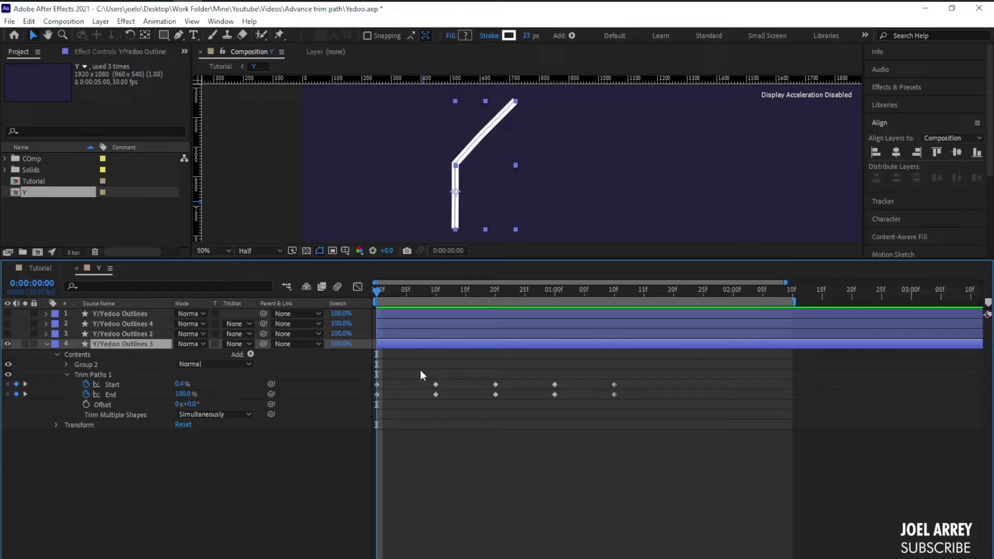
pyautogui.hotkey('ctrl', 'shift', ']')
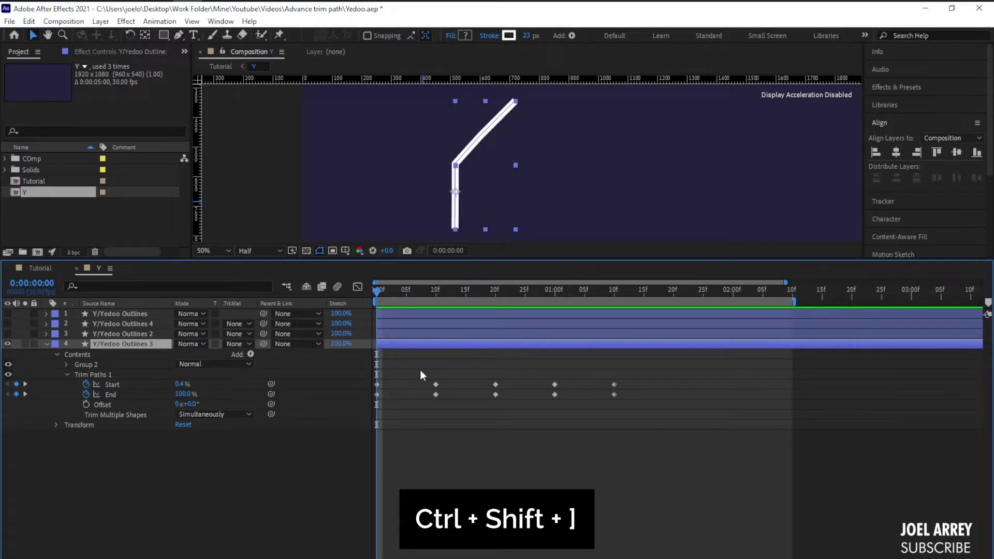
pyautogui.hotkey('shift', 'pagedown')
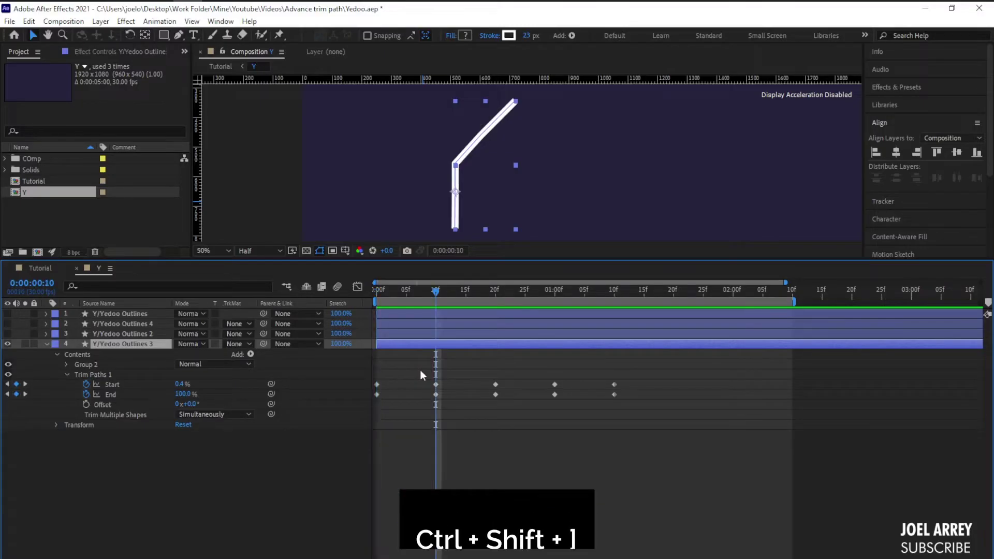
pyautogui.hotkey('shift', 'pagedown')
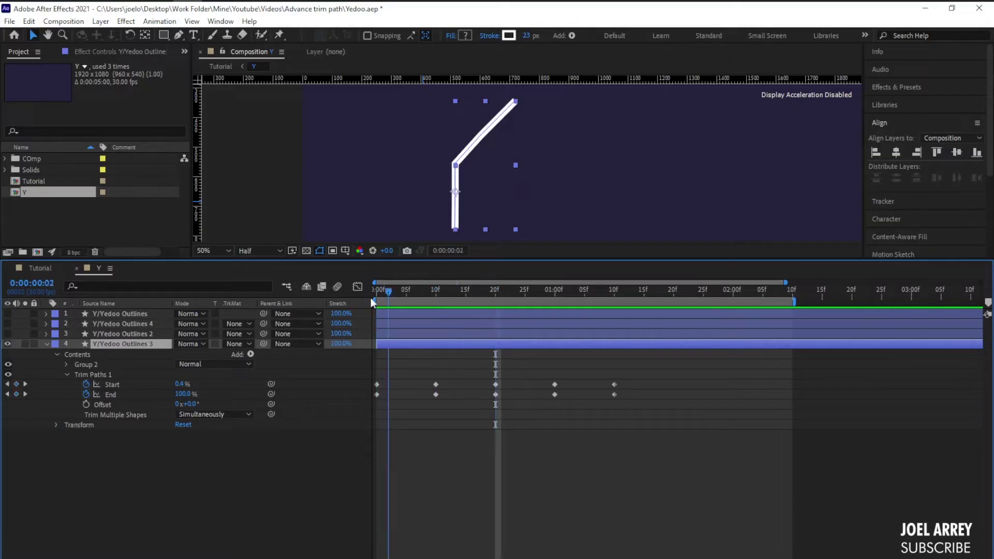
pyautogui.click(376, 296)
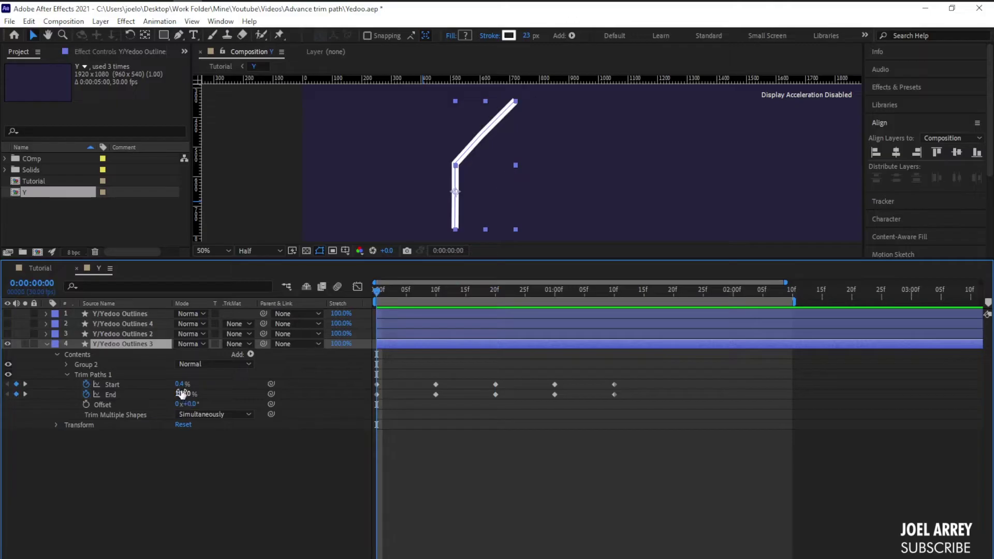
# Set Trim Paths Start to 0% at frame 0 and to 20% at 10f, End staying 100%
pyautogui.moveTo(179, 384); pyautogui.dragTo(132, 395)
pyautogui.click(470, 449)
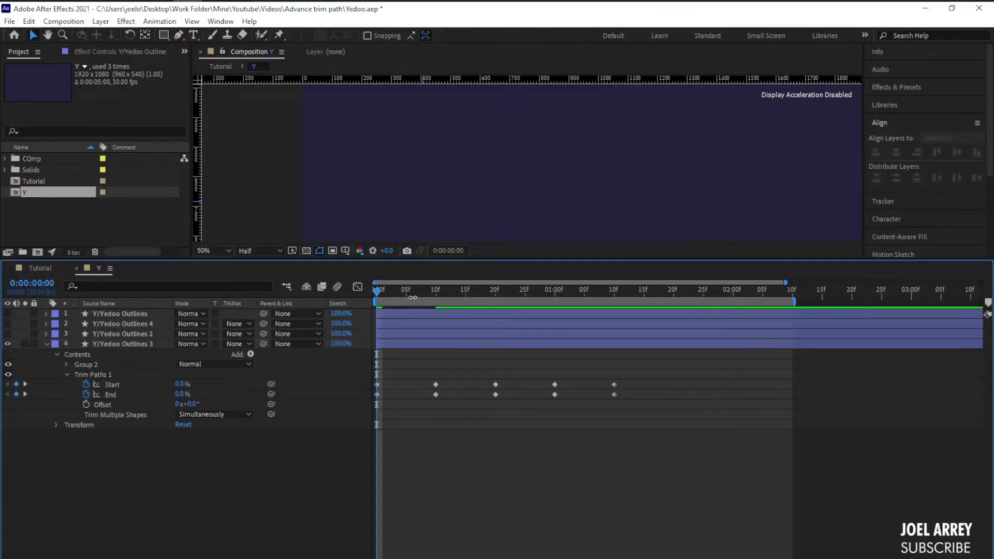
pyautogui.moveTo(421, 293); pyautogui.dragTo(430, 293)
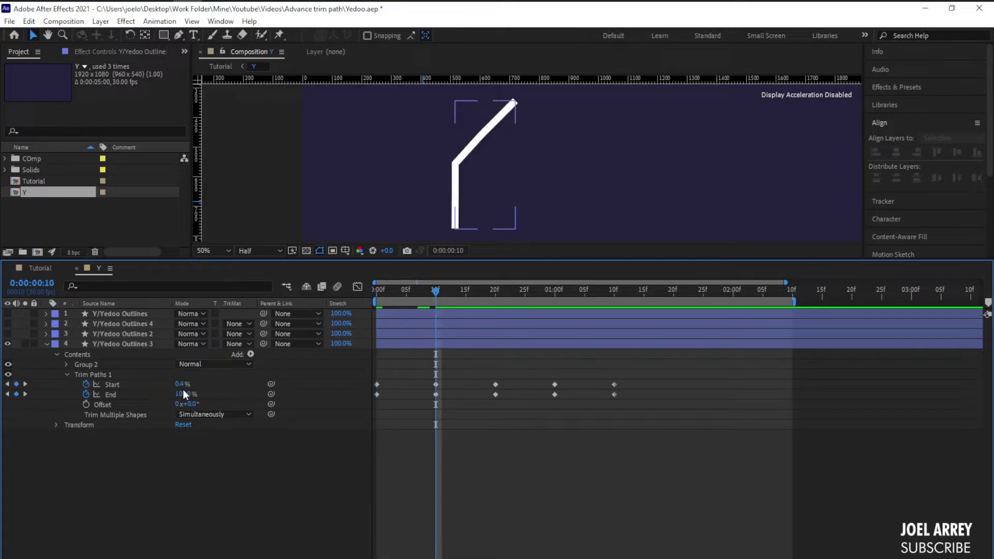
pyautogui.moveTo(179, 384)
pyautogui.mouseDown()
pyautogui.moveTo(168, 385)
pyautogui.moveTo(202, 394)
pyautogui.moveTo(176, 394)
pyautogui.moveTo(286, 394)
pyautogui.mouseUp()
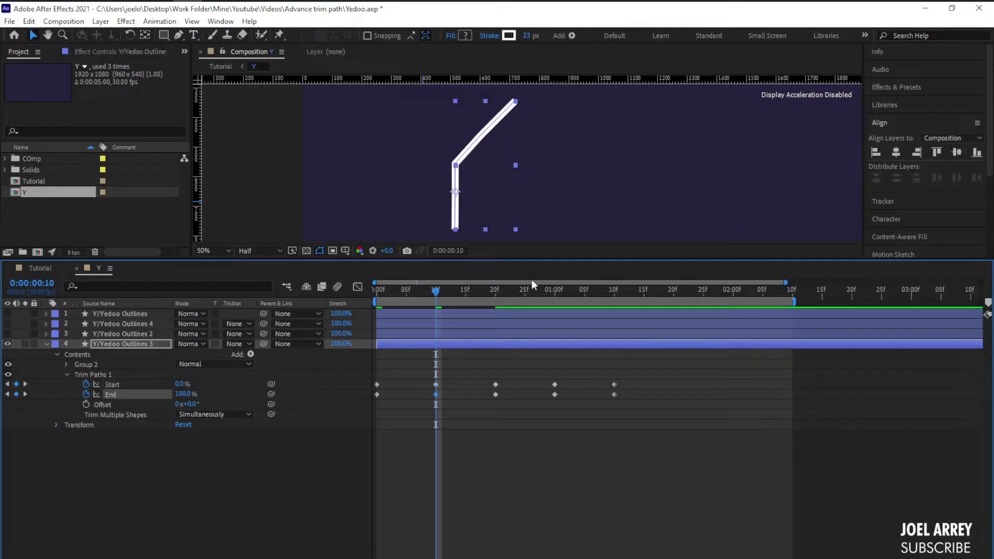
pyautogui.moveTo(477, 291); pyautogui.dragTo(433, 308)
pyautogui.moveTo(180, 384); pyautogui.dragTo(190, 384)
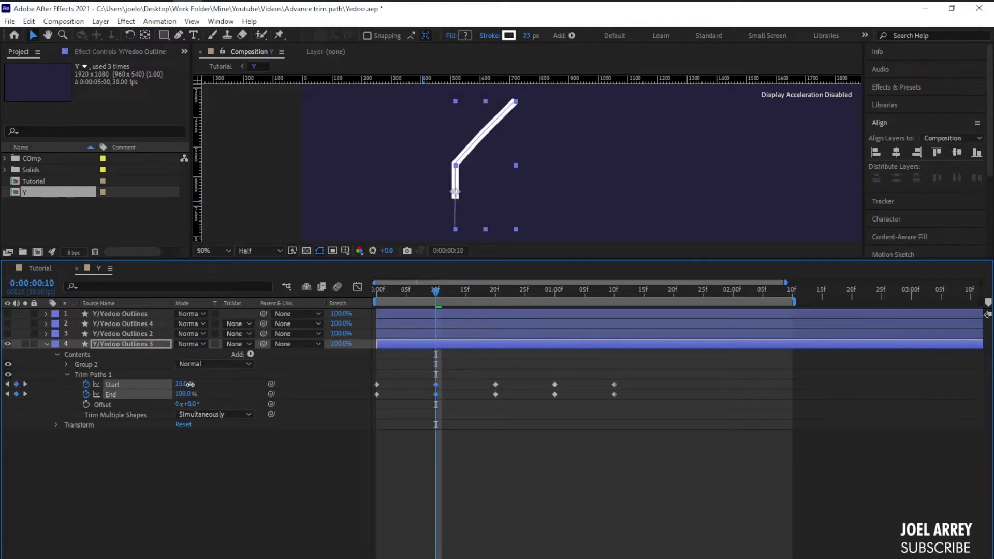
# Lower End at 20f, then set the 1:00 keyframe to Start 24% and End 83%
pyautogui.click(498, 296)
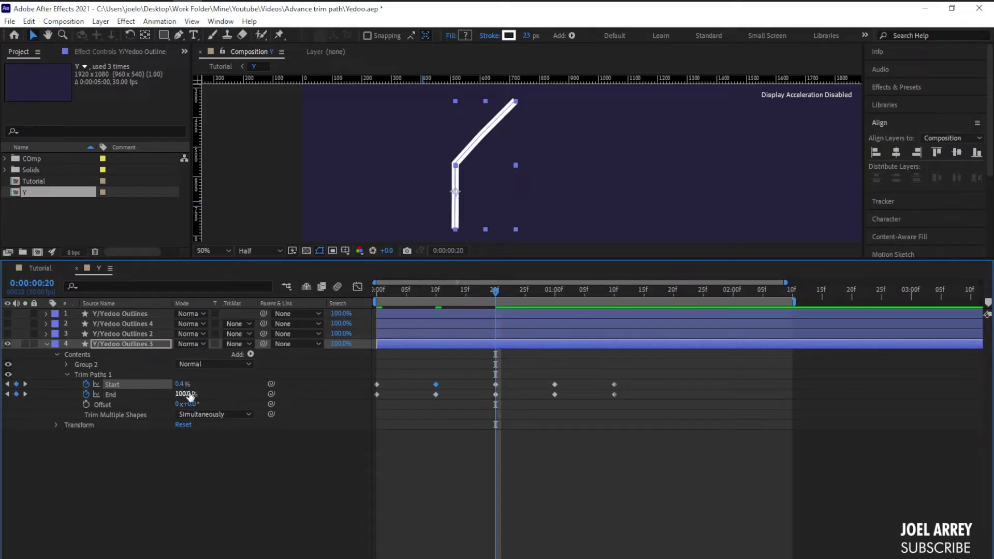
pyautogui.moveTo(188, 395); pyautogui.dragTo(170, 400)
pyautogui.moveTo(529, 289); pyautogui.dragTo(554, 297)
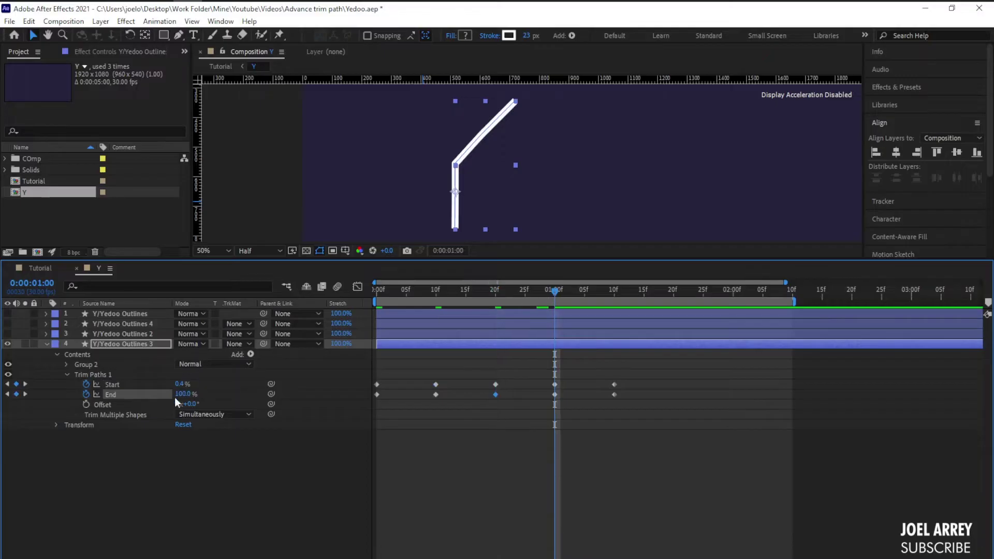
pyautogui.moveTo(178, 384); pyautogui.dragTo(192, 389)
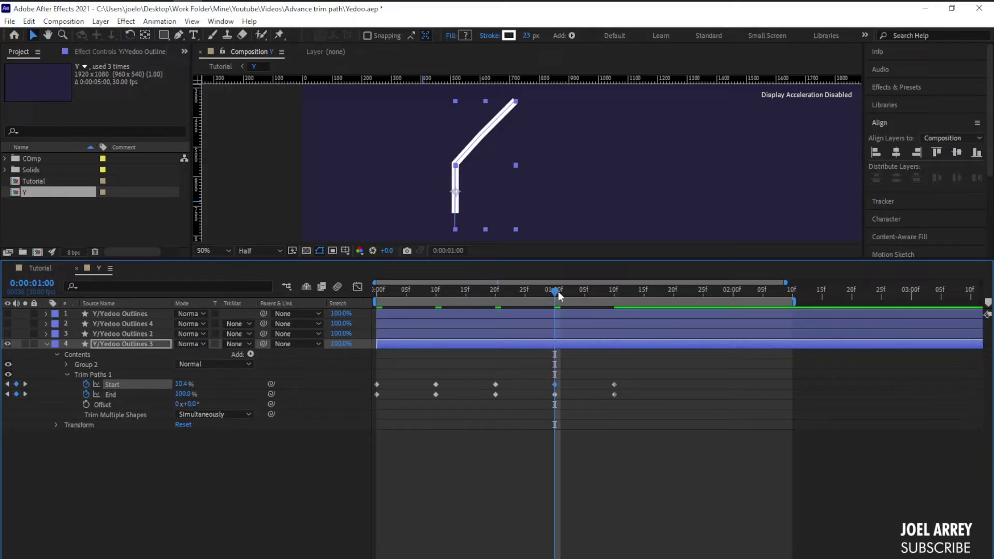
pyautogui.moveTo(182, 384); pyautogui.dragTo(177, 394)
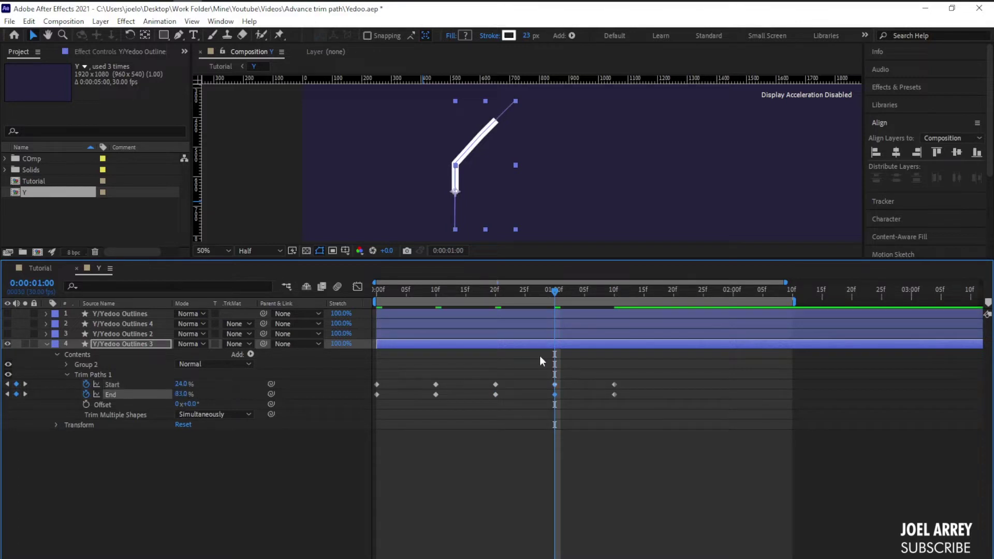
pyautogui.press('k')
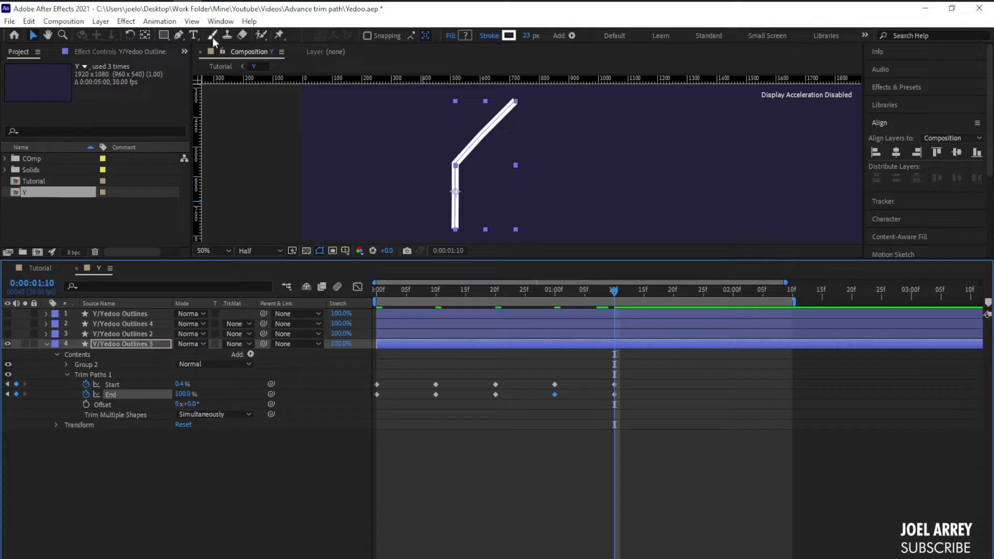
# At the 1:10 keyframe, set End to 68% and Start to about 25.4%
pyautogui.click(178, 37)
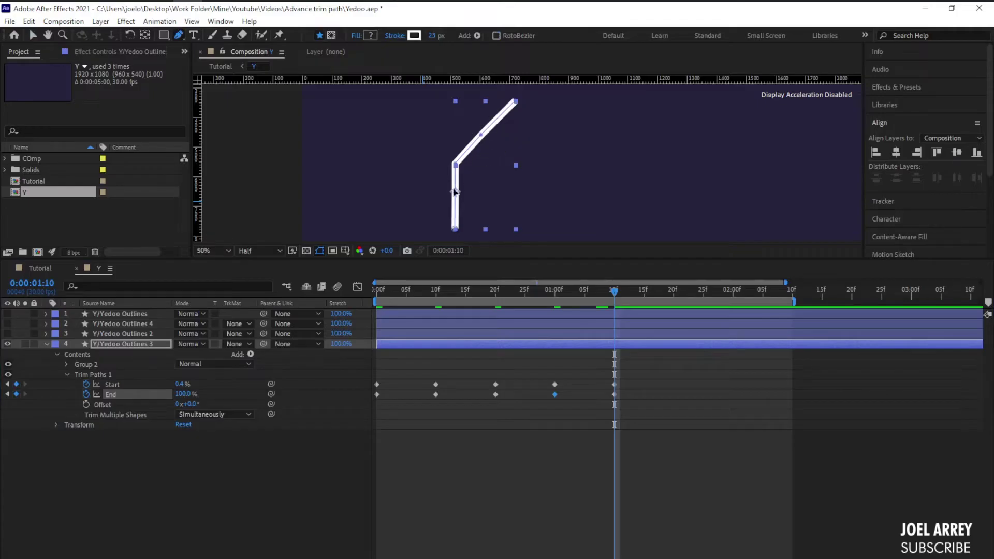
pyautogui.scroll(2, 507, 81)
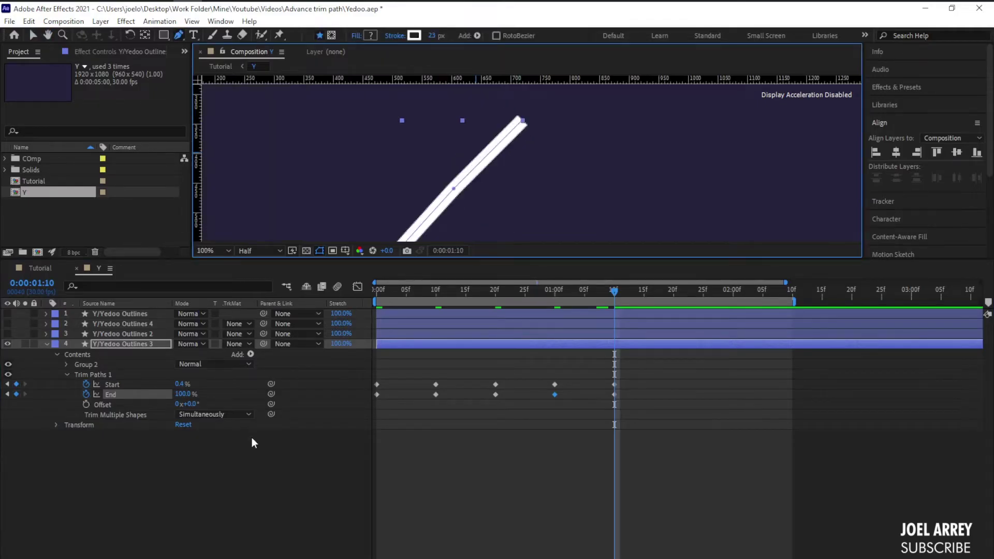
pyautogui.moveTo(182, 394); pyautogui.dragTo(169, 400)
pyautogui.press('space')
pyautogui.moveTo(347, 228)
pyautogui.mouseDown()
pyautogui.moveTo(373, 173)
pyautogui.moveTo(446, 89)
pyautogui.mouseUp()
pyautogui.moveTo(477, 179)
pyautogui.mouseDown()
pyautogui.moveTo(463, 145)
pyautogui.moveTo(435, 157)
pyautogui.mouseUp()
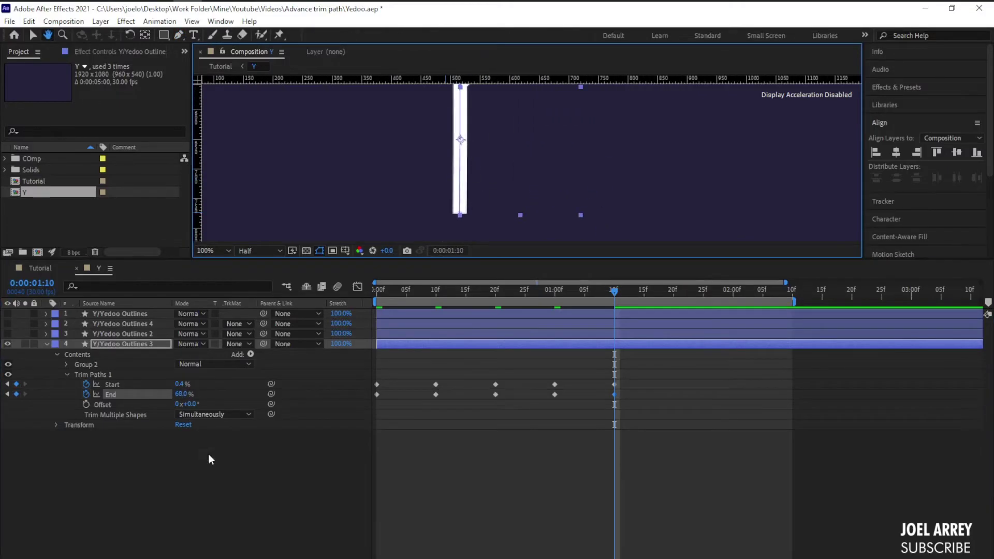
pyautogui.press('g')
pyautogui.moveTo(182, 384); pyautogui.dragTo(192, 384)
# Apply Easy Ease (F9) to all Start and End keyframes and check at 1:16
pyautogui.moveTo(625, 371); pyautogui.dragTo(370, 408)
pyautogui.press('F9')
pyautogui.moveTo(637, 296); pyautogui.dragTo(651, 295)
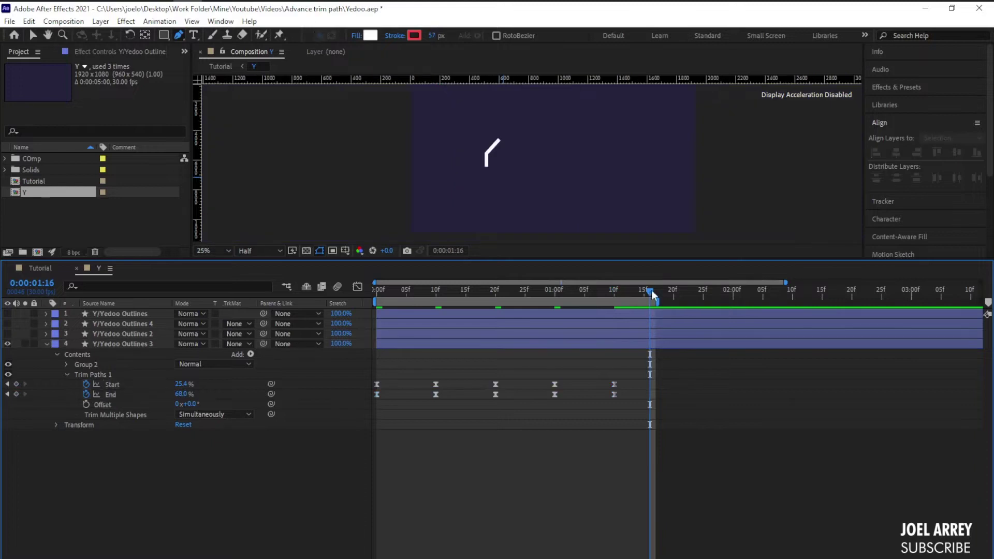
# Preview the Trim Paths animation from the start, stopping at one second
pyautogui.moveTo(652, 294); pyautogui.dragTo(352, 315)
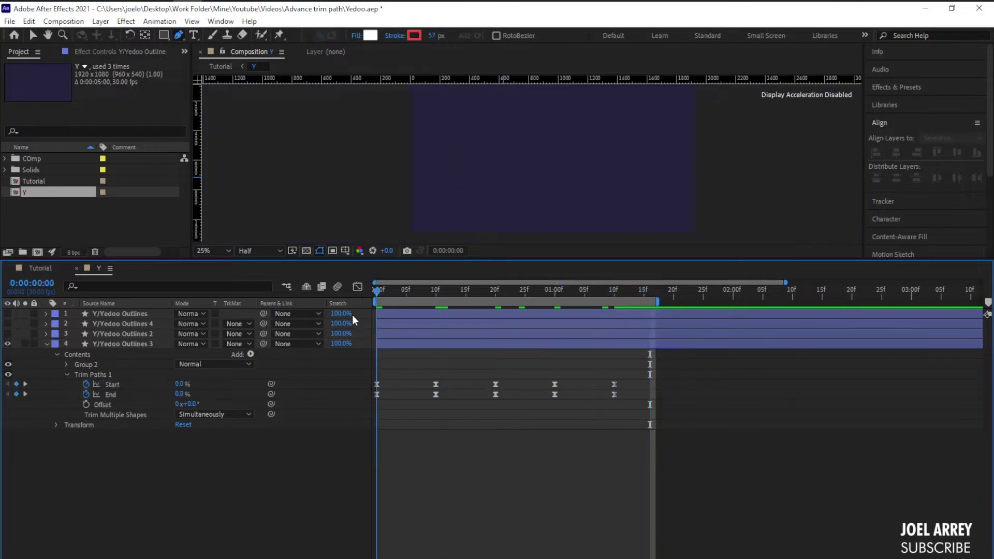
pyautogui.press('space')
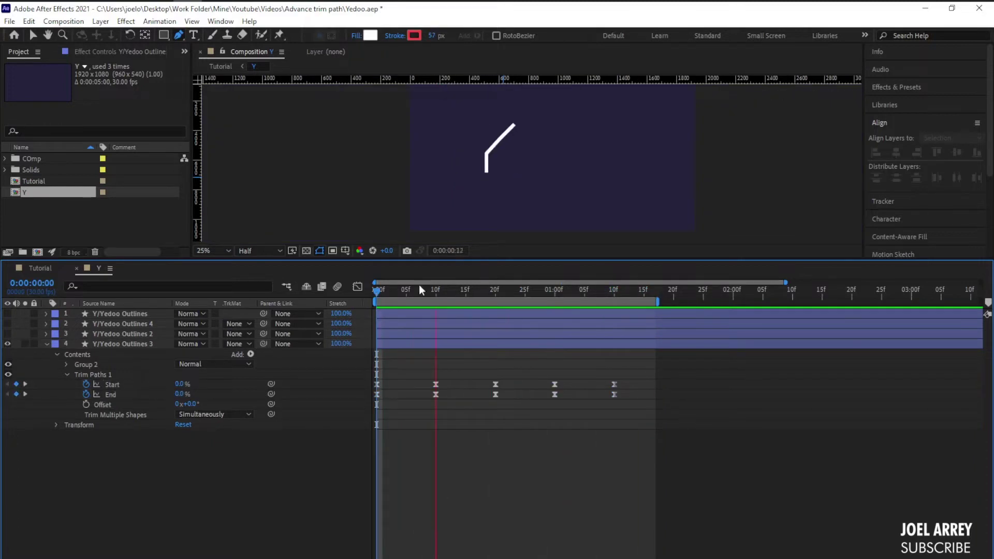
pyautogui.moveTo(378, 294); pyautogui.dragTo(557, 327)
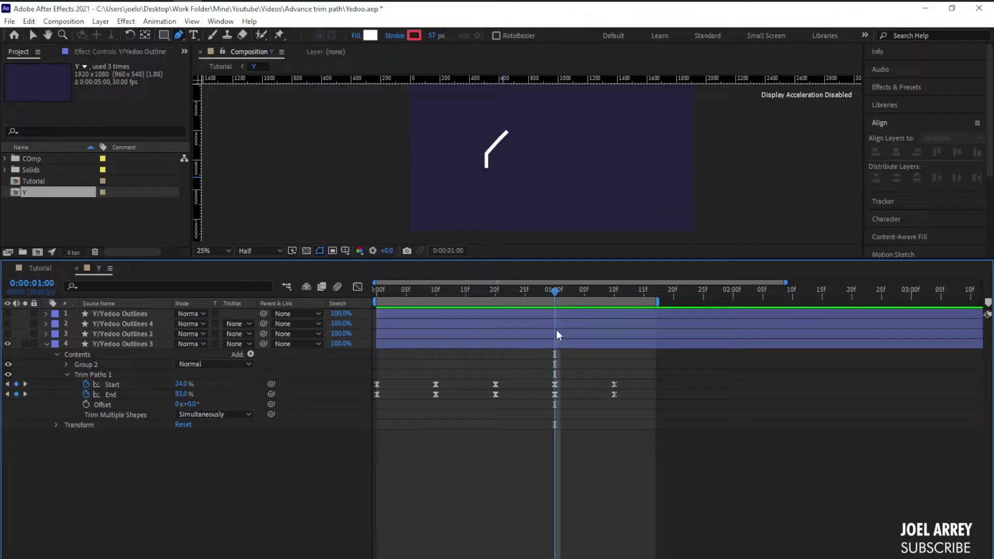
pyautogui.moveTo(565, 367); pyautogui.dragTo(539, 409)
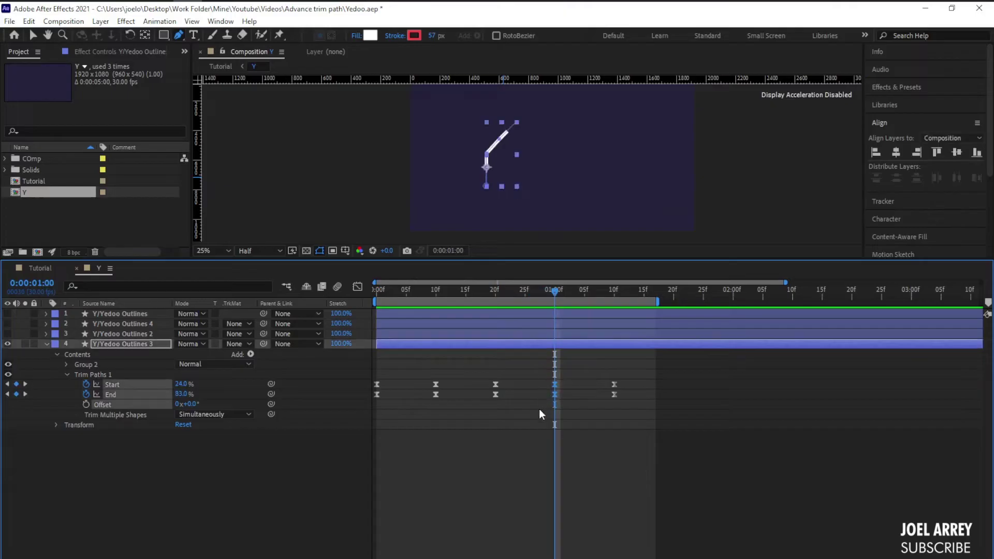
pyautogui.click(586, 388)
# Slightly raise Start at the one-second keyframe, then preview again and stop at 0:00
pyautogui.moveTo(556, 293); pyautogui.dragTo(557, 344)
pyautogui.click(556, 345)
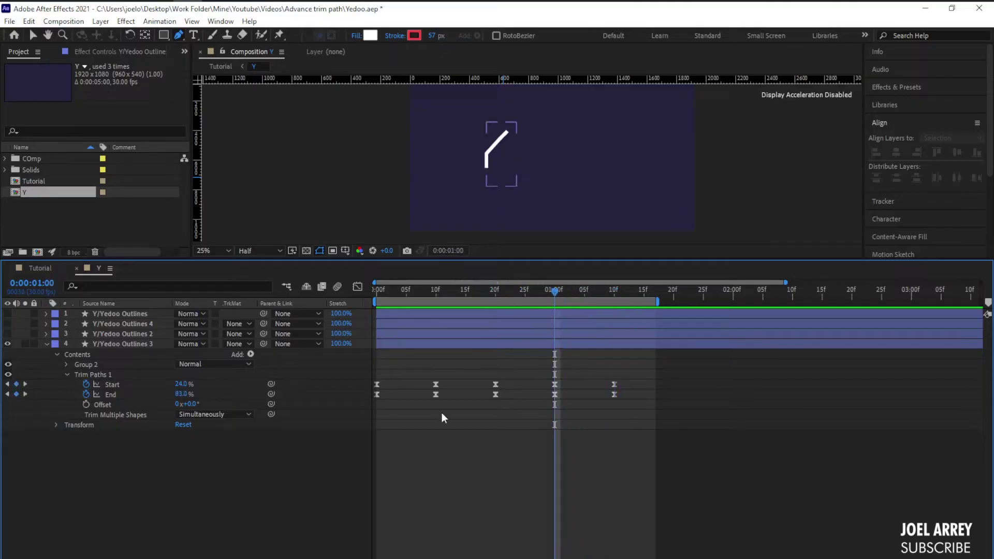
pyautogui.moveTo(184, 384); pyautogui.dragTo(190, 385)
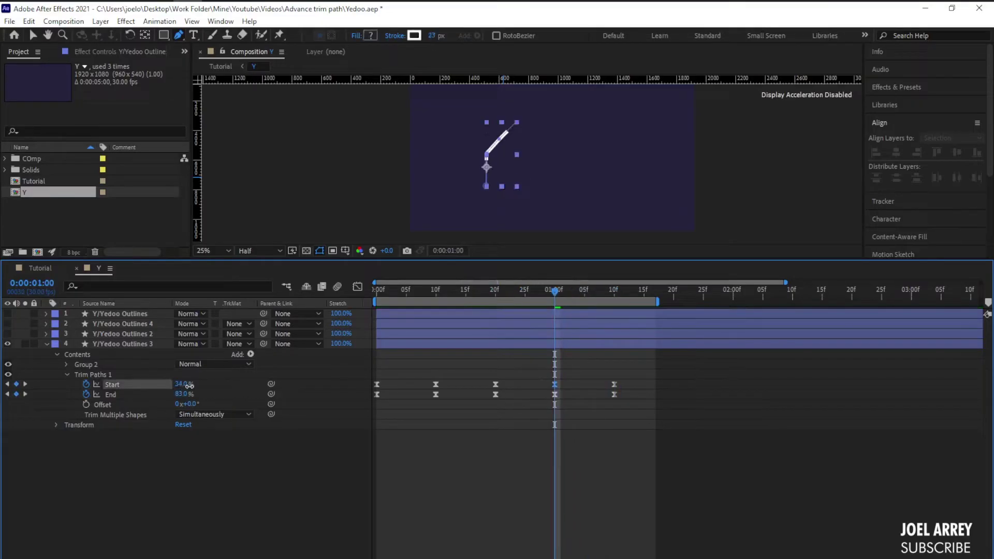
pyautogui.click(564, 344)
pyautogui.moveTo(554, 294); pyautogui.dragTo(321, 334)
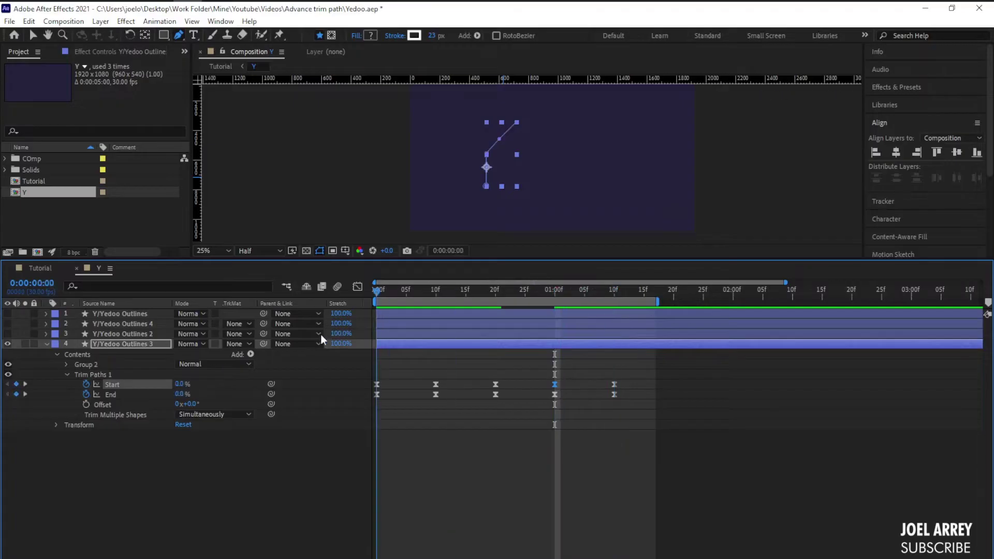
pyautogui.click(563, 435)
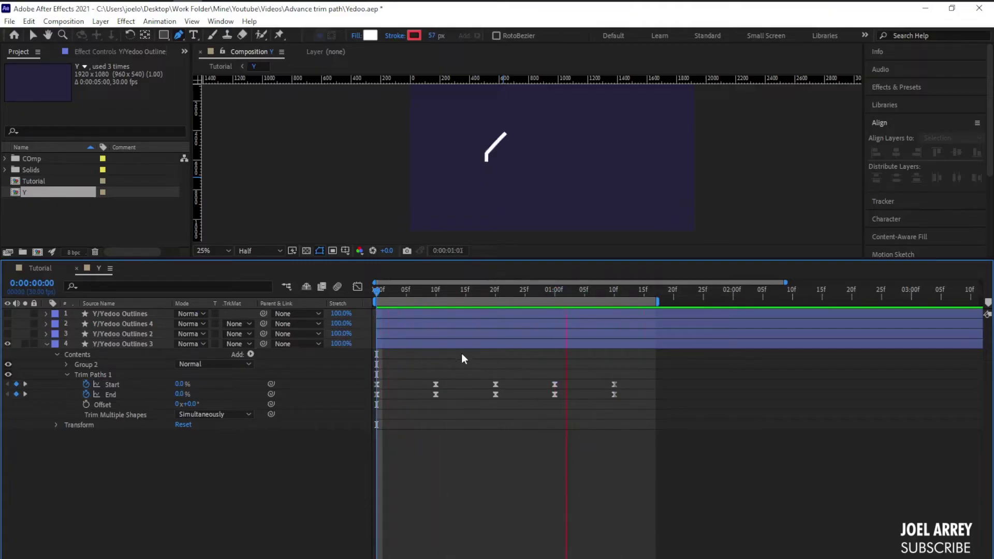
pyautogui.click(380, 294)
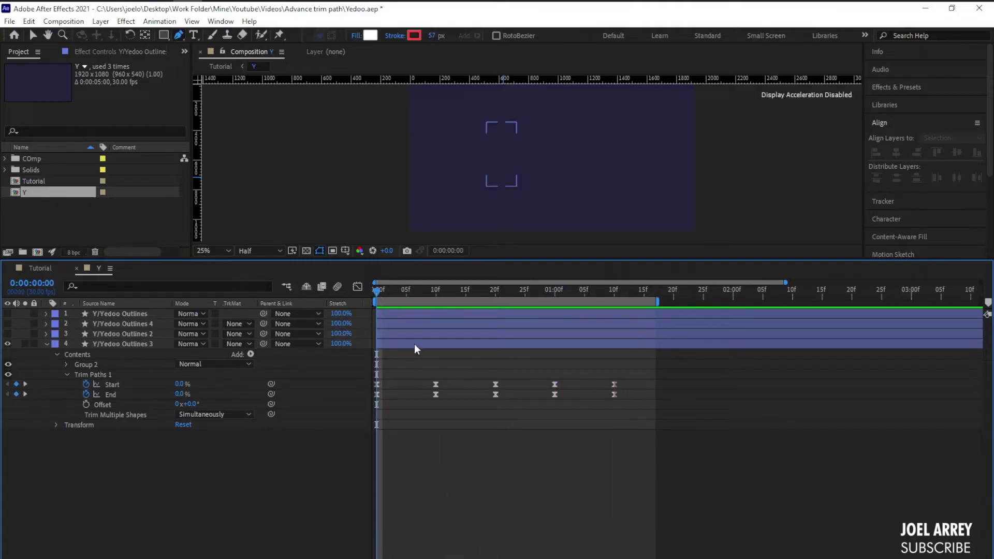
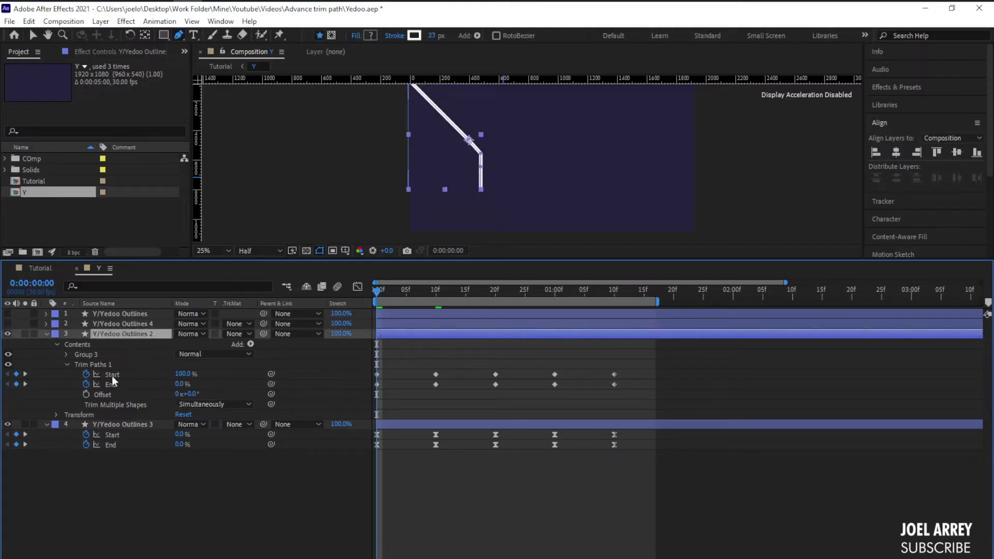
# Set trim Start to 0% at 0f, then Start 100% and End 58% at 10f
pyautogui.click(184, 373)
pyautogui.write('0')
pyautogui.press('Return')
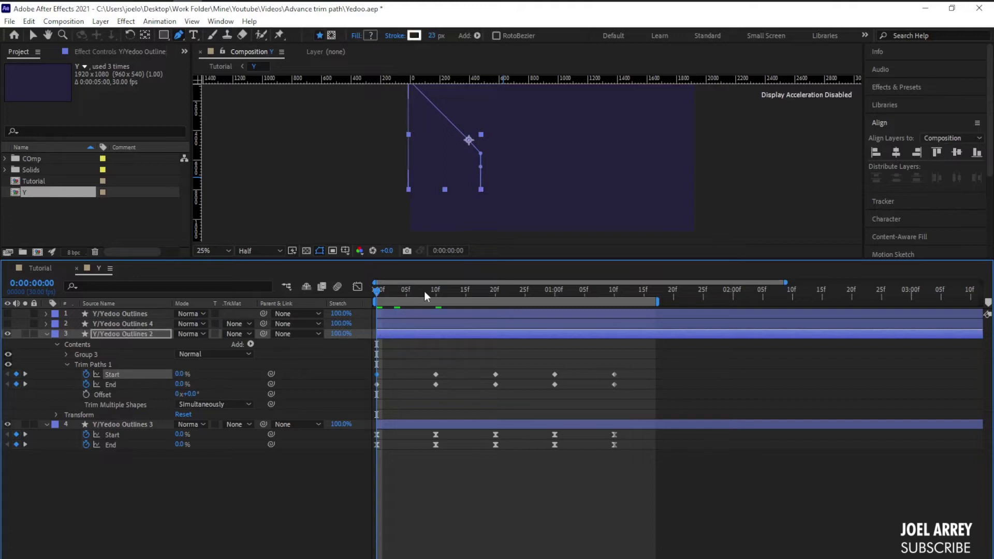
pyautogui.click(435, 290)
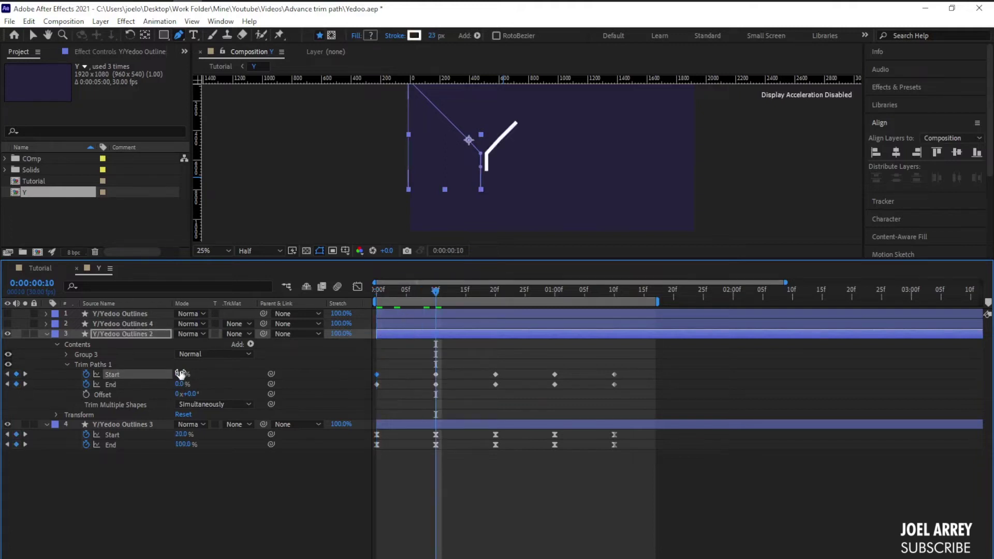
pyautogui.moveTo(182, 374); pyautogui.dragTo(251, 373)
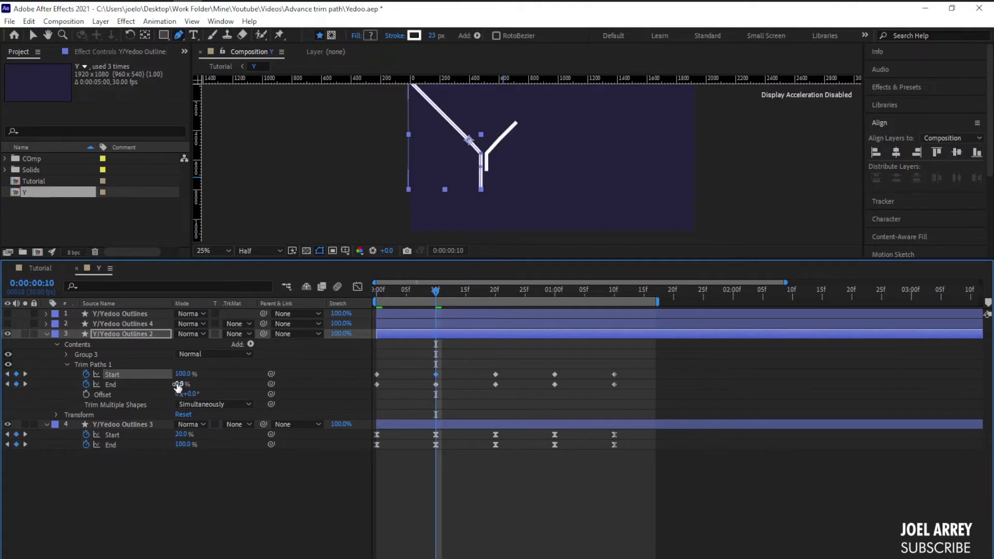
pyautogui.moveTo(181, 384); pyautogui.dragTo(215, 383)
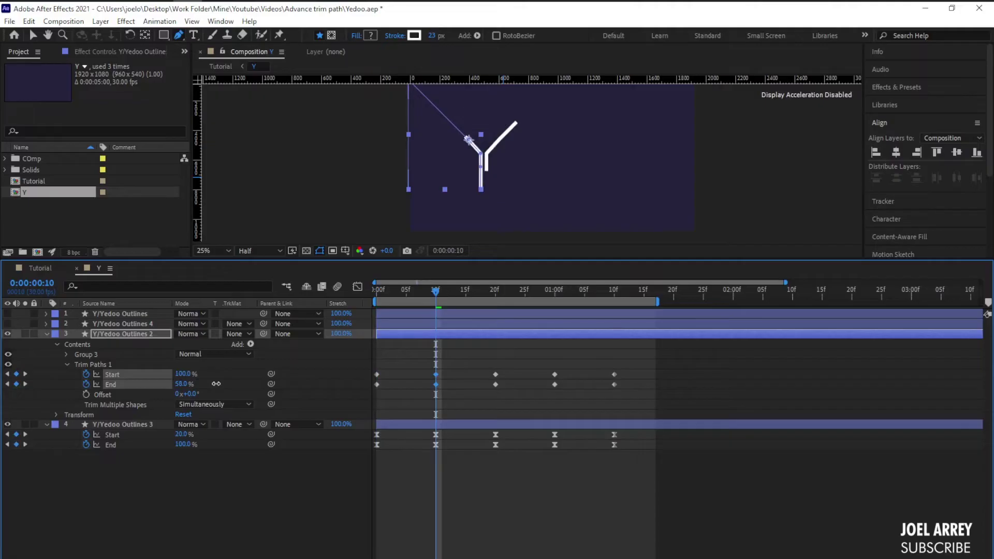
pyautogui.moveTo(216, 384); pyautogui.dragTo(216, 384)
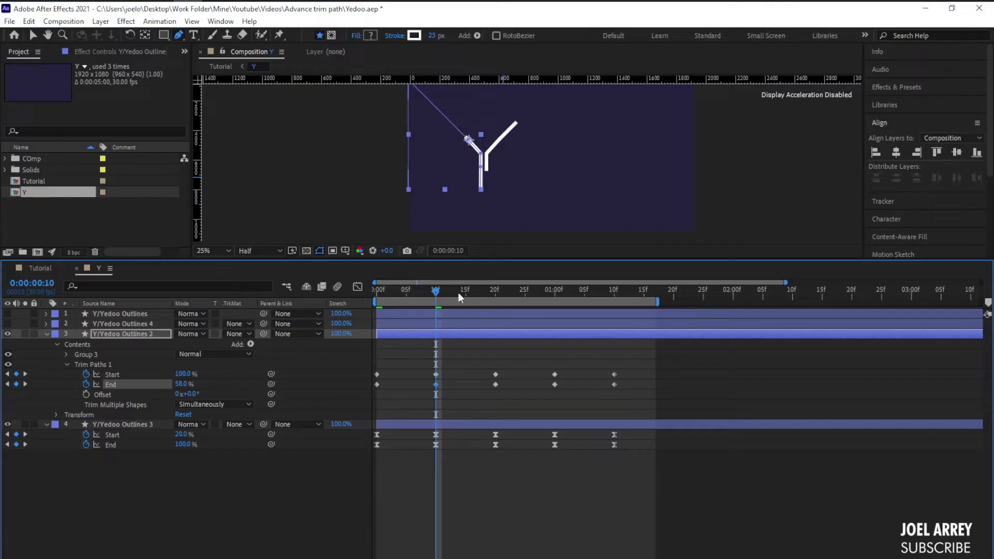
# Lower End at 20f, then set Start 80% and End 41% at 1:00
pyautogui.moveTo(435, 293); pyautogui.dragTo(491, 296)
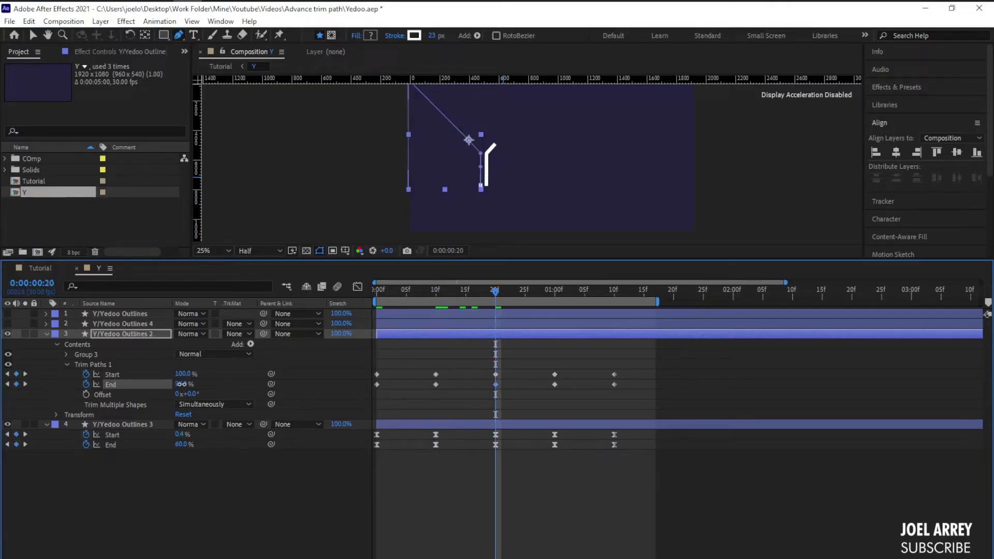
pyautogui.moveTo(181, 384)
pyautogui.mouseDown()
pyautogui.moveTo(135, 385)
pyautogui.moveTo(179, 374)
pyautogui.mouseUp()
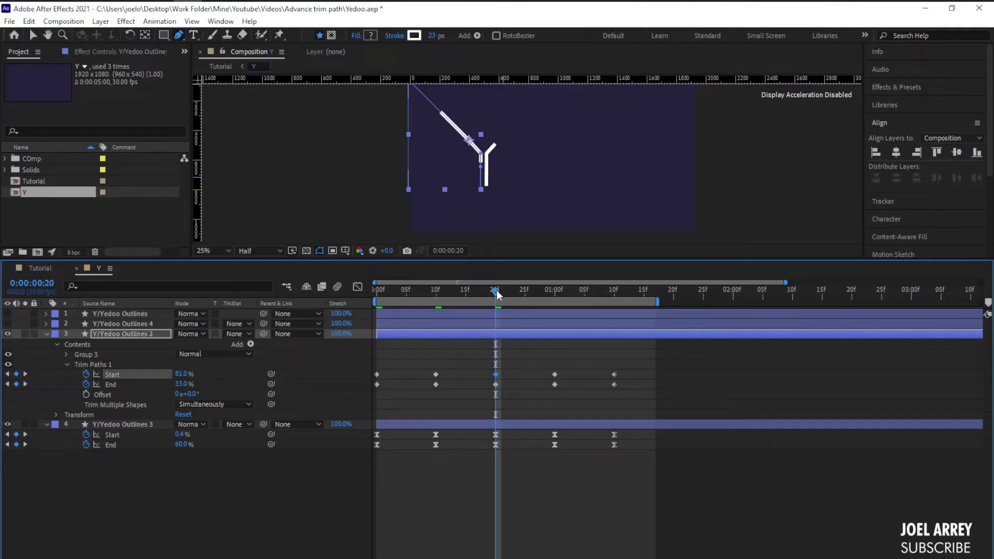
pyautogui.moveTo(497, 293); pyautogui.dragTo(554, 291)
pyautogui.moveTo(182, 384)
pyautogui.mouseDown()
pyautogui.moveTo(156, 390)
pyautogui.moveTo(174, 373)
pyautogui.mouseUp()
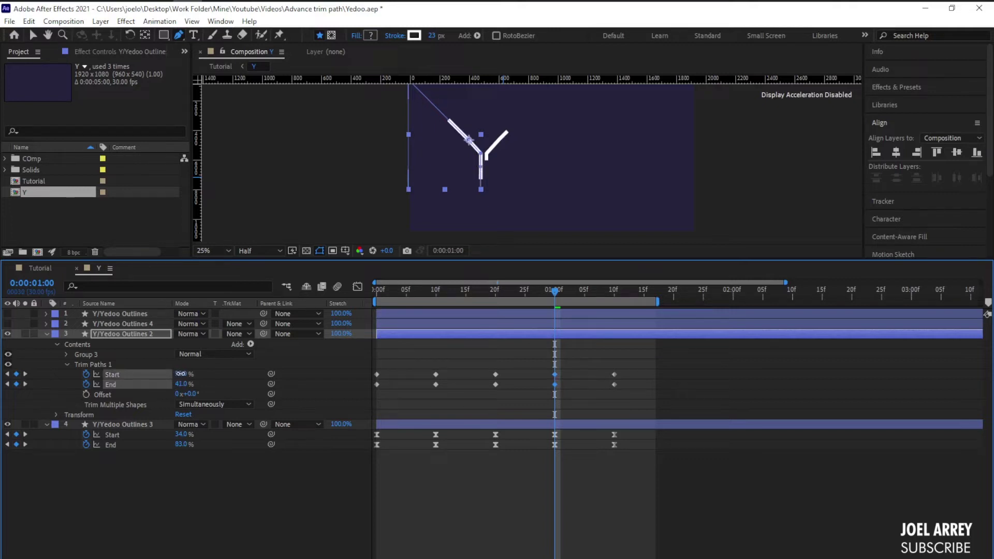
pyautogui.moveTo(181, 373); pyautogui.dragTo(173, 373)
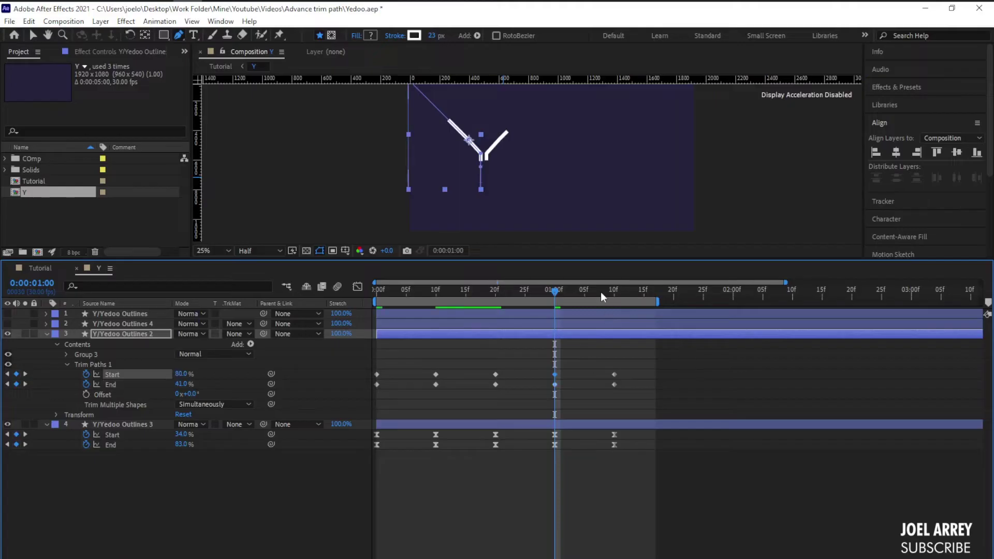
pyautogui.moveTo(603, 293); pyautogui.dragTo(608, 294)
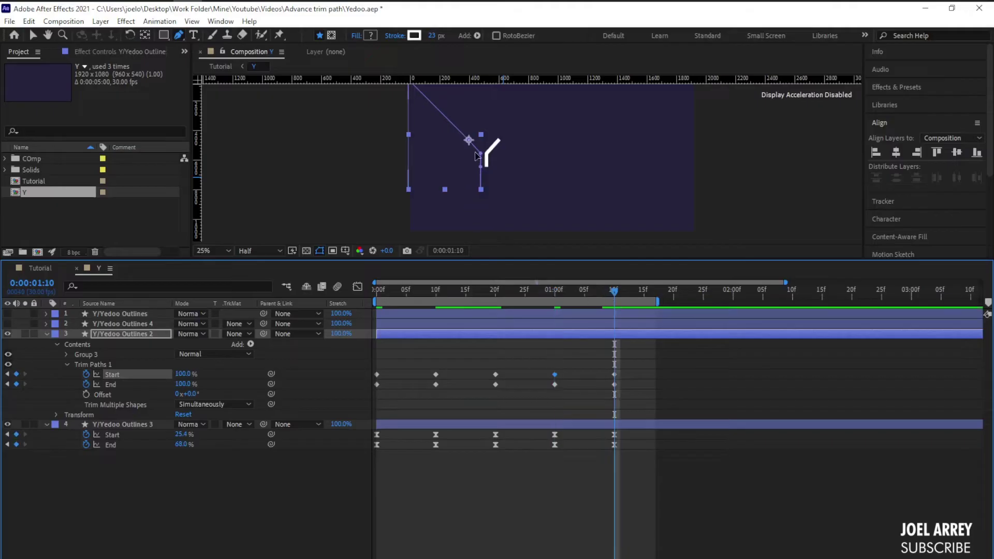
# At 1:10, scrub trim Start to 61% and End to 84%
pyautogui.scroll(2, 471, 145)
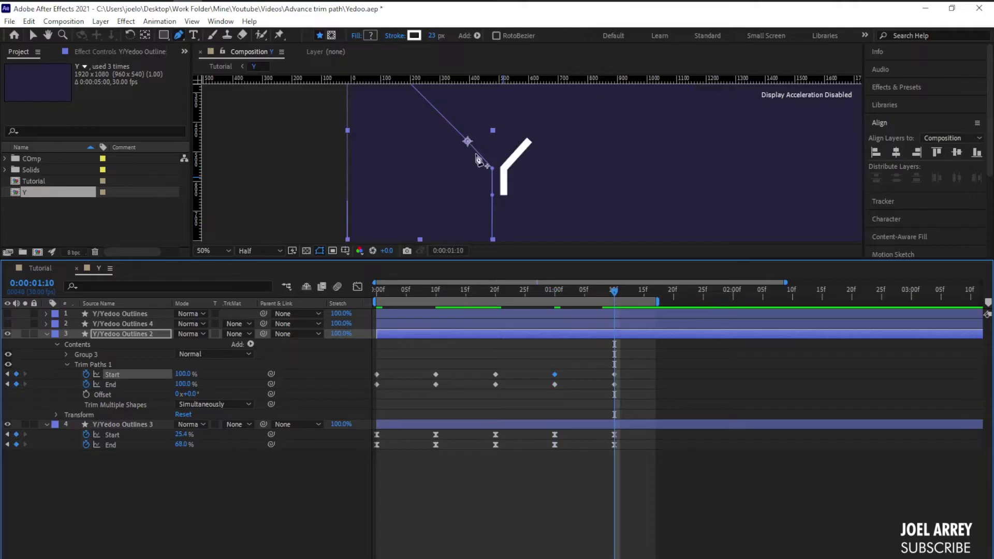
pyautogui.moveTo(184, 374); pyautogui.dragTo(165, 374)
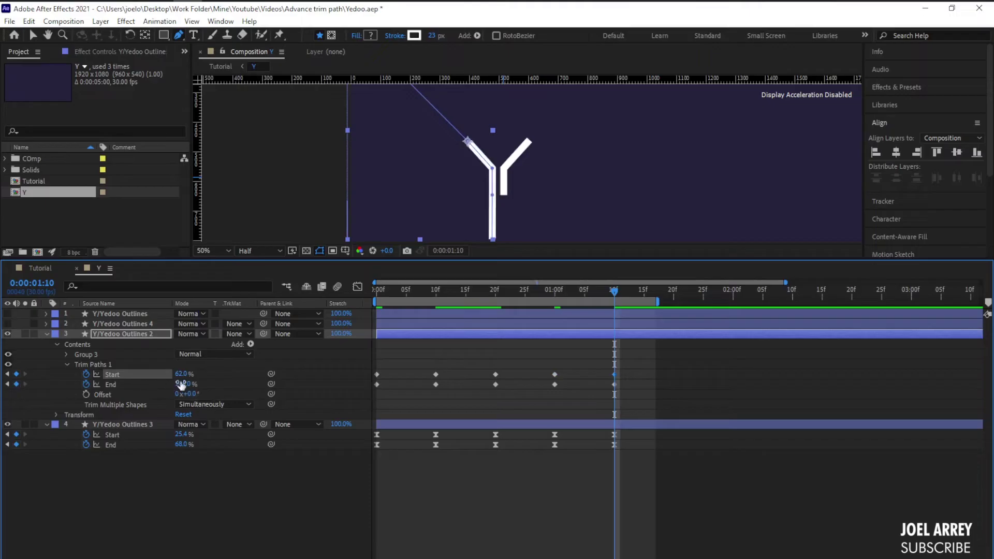
pyautogui.moveTo(184, 384); pyautogui.dragTo(176, 386)
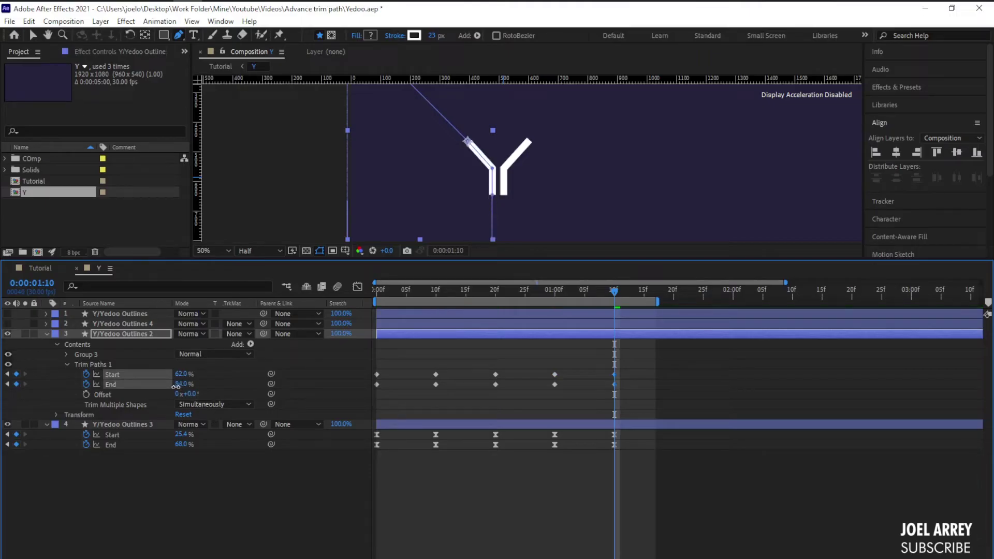
pyautogui.scroll(4, 486, 196)
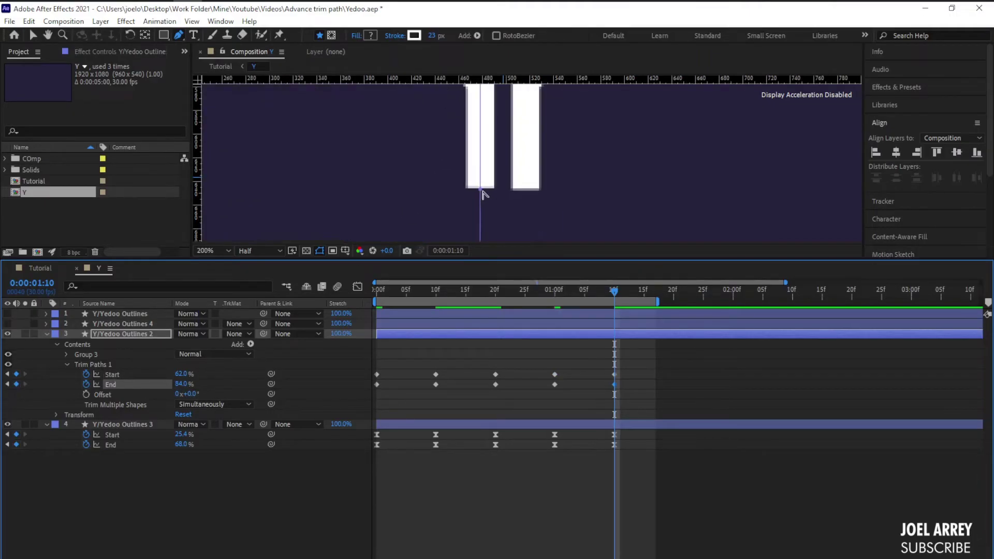
pyautogui.scroll(-4, 482, 192)
pyautogui.scroll(4, 455, 151)
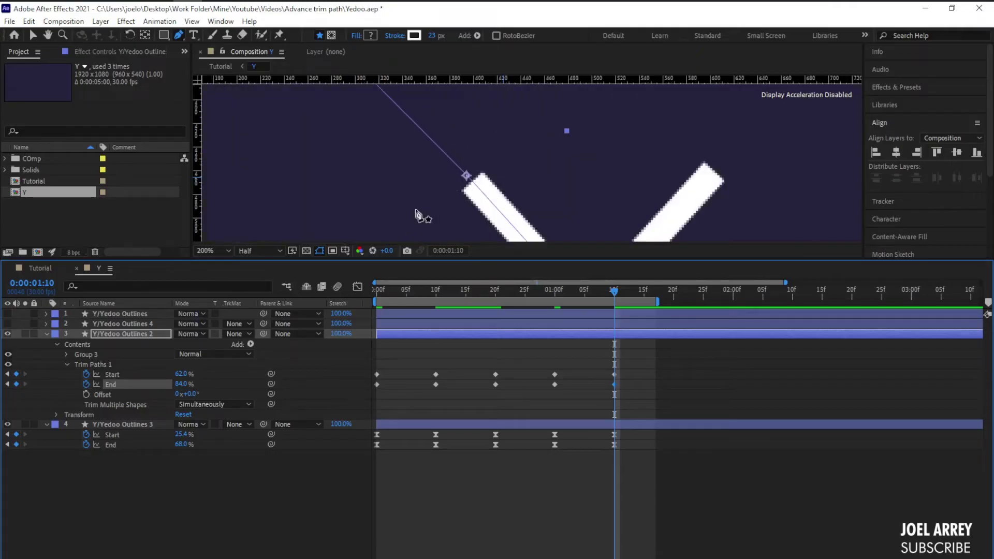
pyautogui.moveTo(182, 372); pyautogui.dragTo(185, 374)
# Recentre the Y in the viewer and marquee-select all trim Start and End keyframes
pyautogui.scroll(-2, 551, 115)
pyautogui.moveTo(576, 149); pyautogui.dragTo(515, 206)
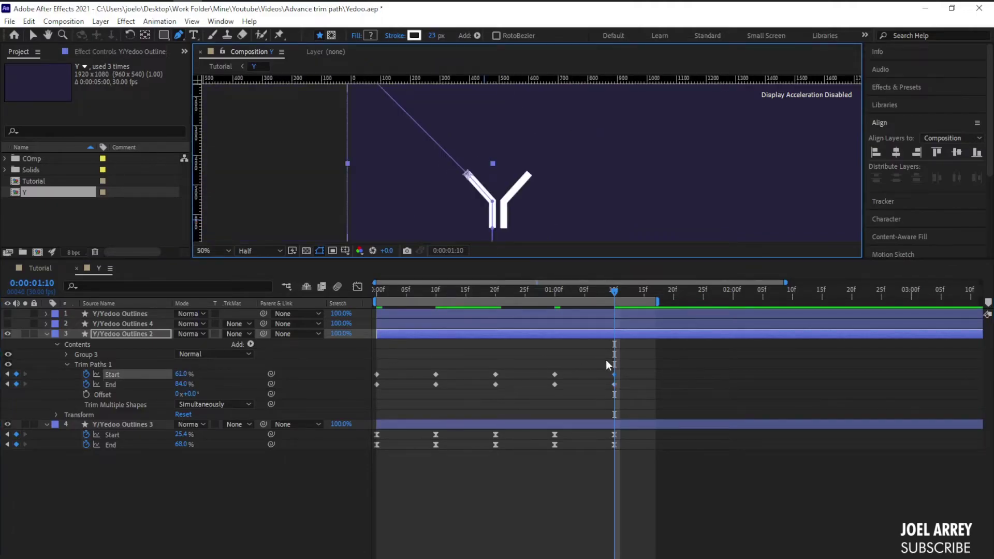
pyautogui.moveTo(632, 360); pyautogui.dragTo(348, 397)
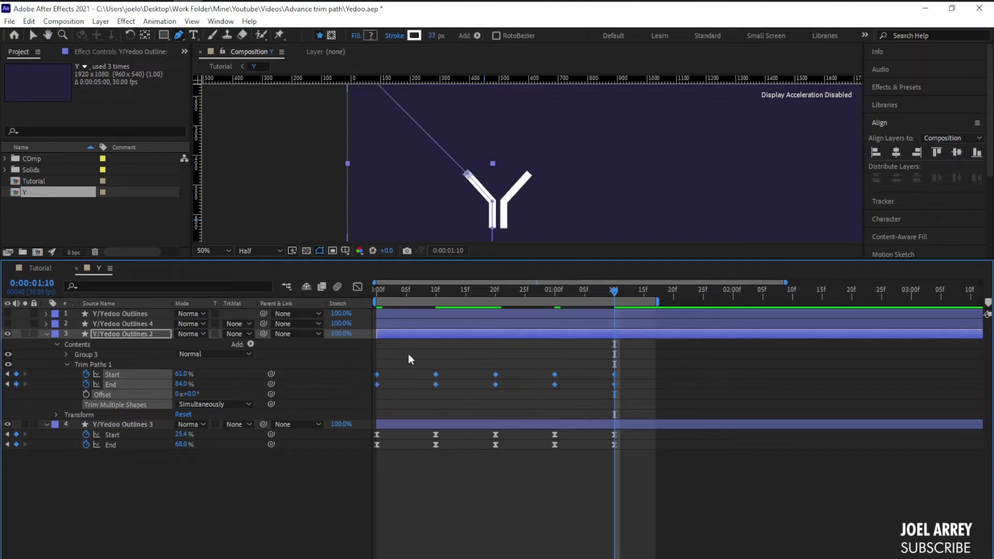
# Easy-ease the selected Yedoo Outlines 2 trim keyframes and collapse to animated properties
pyautogui.press('F9')
pyautogui.press('u')
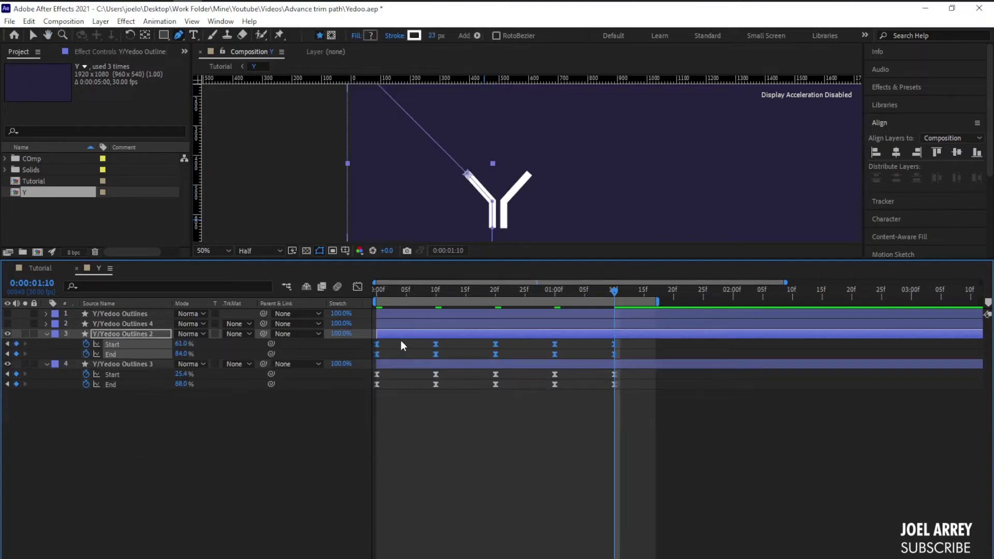
pyautogui.click(400, 340)
# Turn on Yedoo Outlines 4 and expand its Contents > Trim Paths 1 at frame 0
pyautogui.click(7, 324)
pyautogui.click(389, 324)
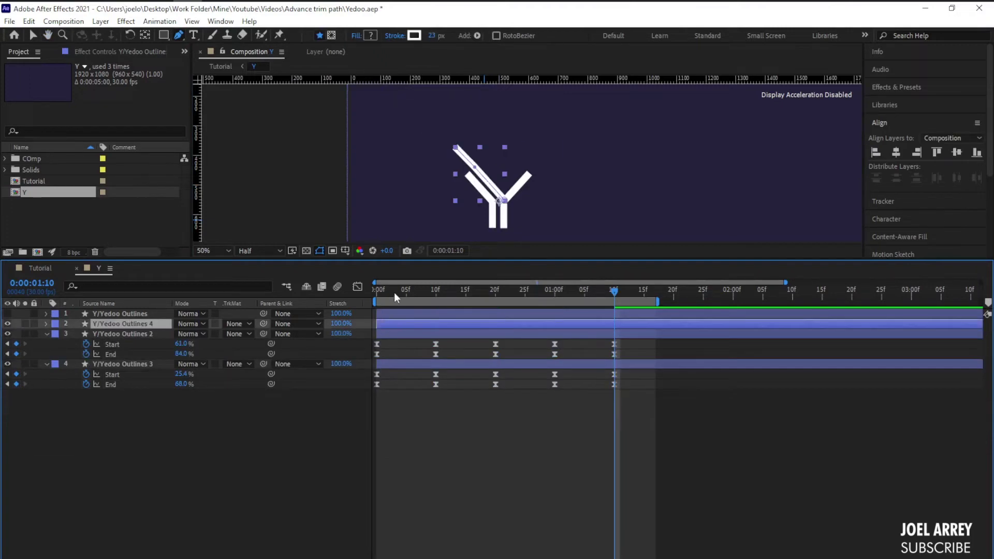
pyautogui.click(378, 298)
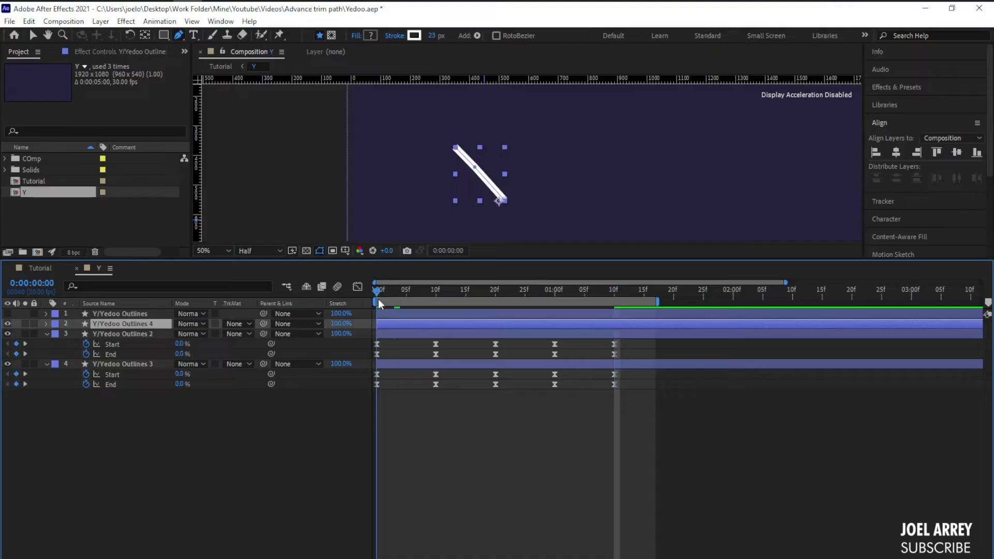
pyautogui.click(46, 324)
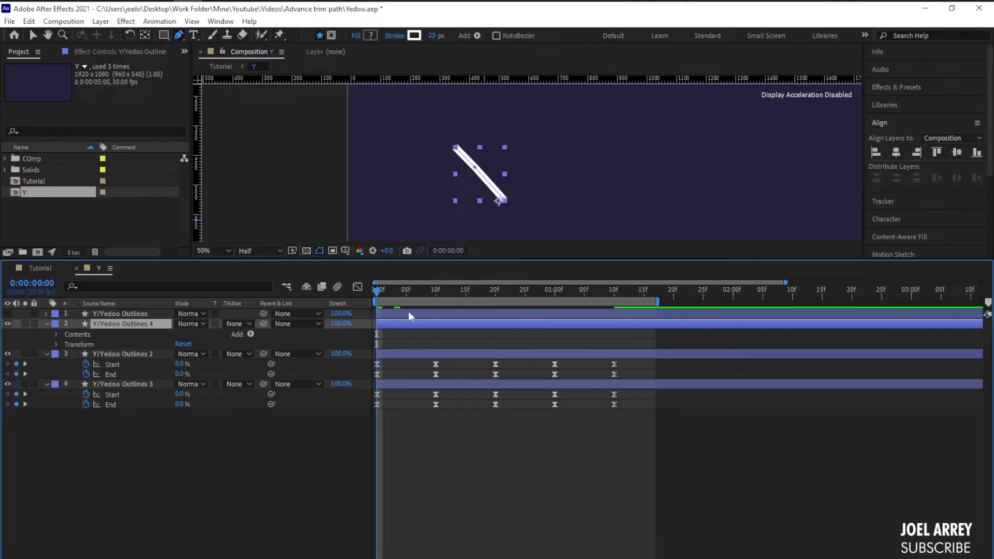
pyautogui.click(57, 335)
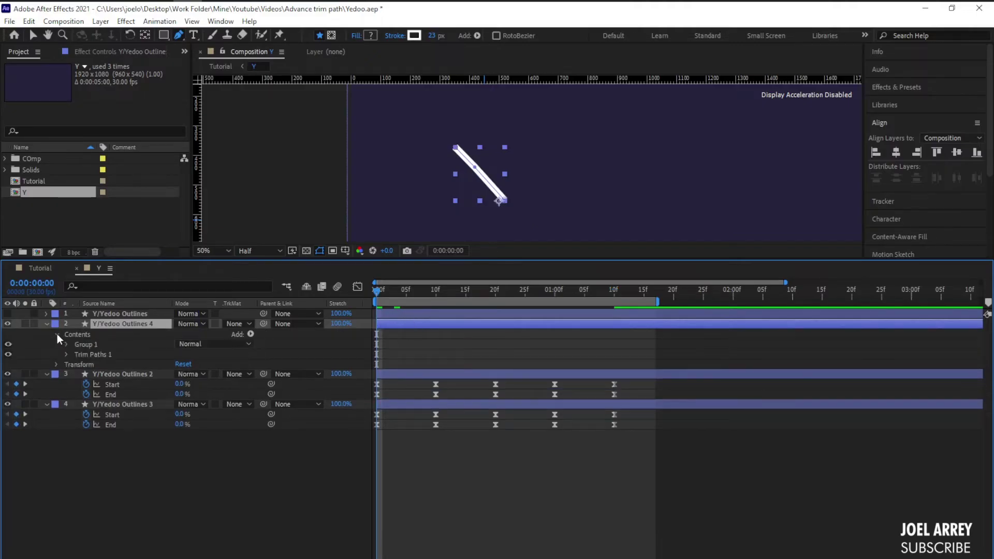
pyautogui.click(67, 354)
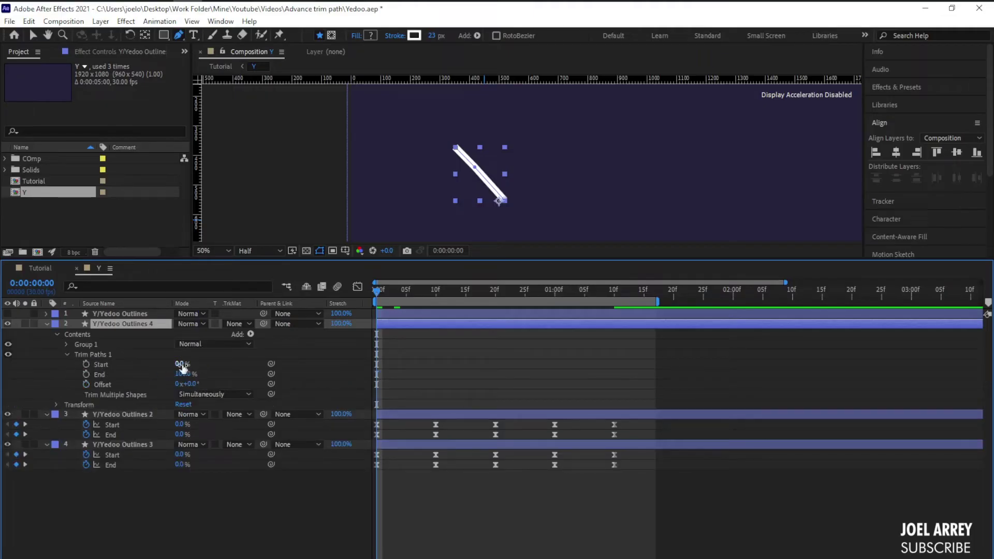
# Set End to 100% and keyframe it at 0f and 10f
pyautogui.moveTo(183, 367)
pyautogui.mouseDown()
pyautogui.moveTo(225, 361)
pyautogui.moveTo(163, 365)
pyautogui.moveTo(179, 375)
pyautogui.moveTo(155, 377)
pyautogui.moveTo(208, 374)
pyautogui.mouseUp()
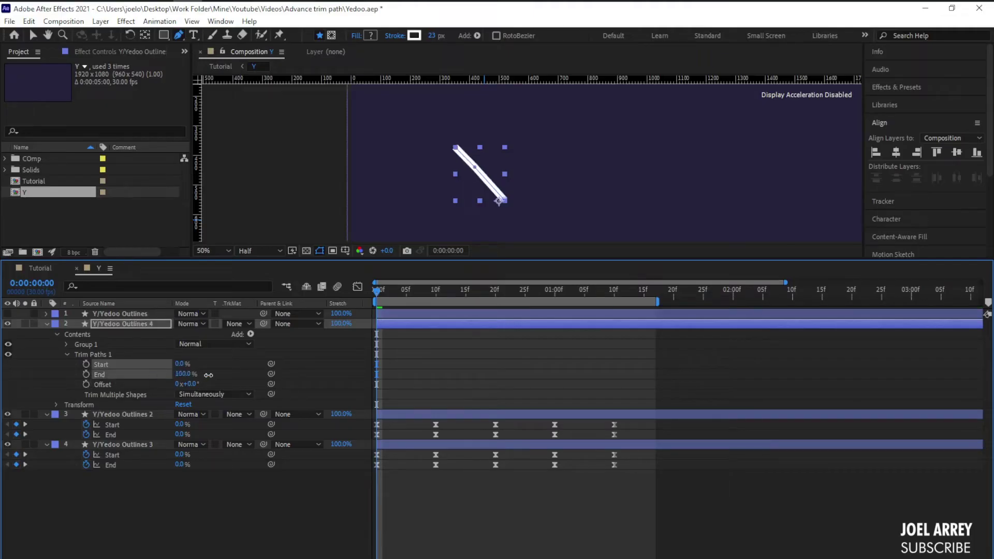
pyautogui.click(102, 374)
pyautogui.click(85, 375)
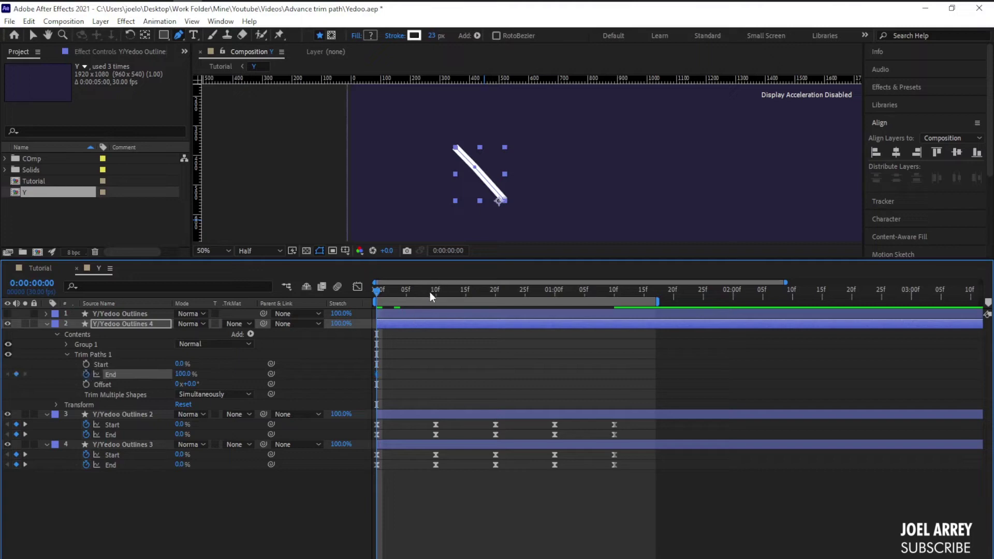
pyautogui.moveTo(430, 292)
pyautogui.mouseDown()
pyautogui.moveTo(421, 298)
pyautogui.moveTo(432, 302)
pyautogui.mouseUp()
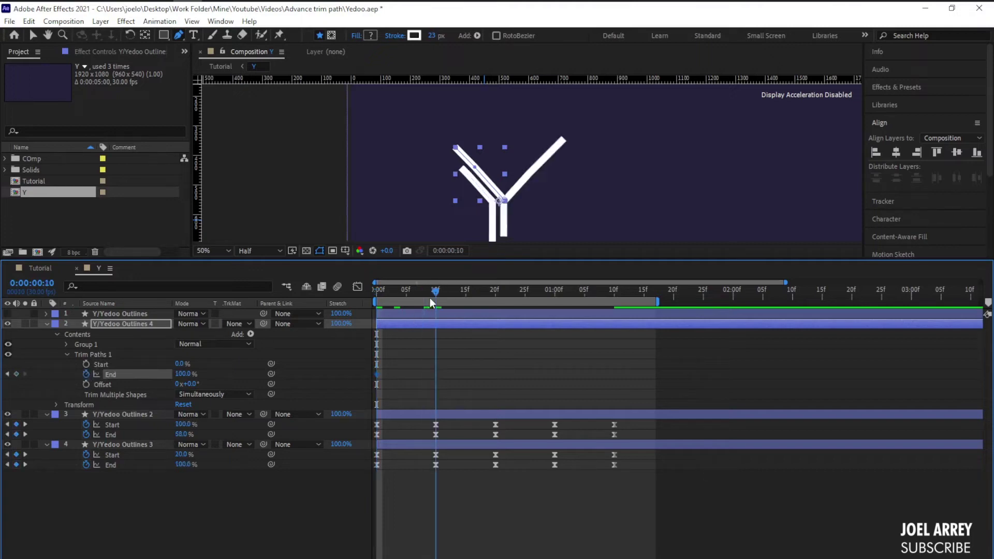
pyautogui.click(16, 373)
# Add End keyframes at 20f, 1:00 and 1:10, then return to frame 0
pyautogui.click(494, 293)
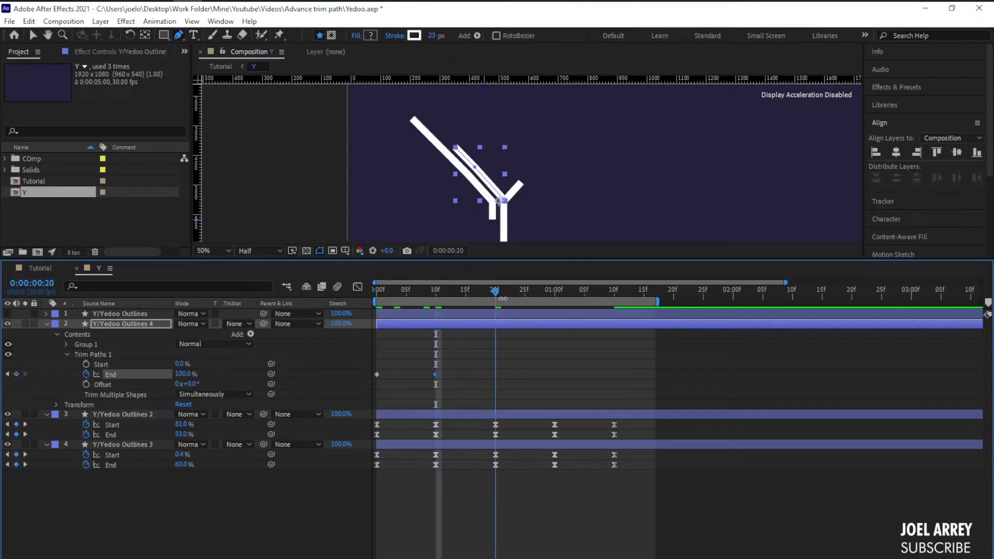
pyautogui.click(16, 374)
pyautogui.moveTo(543, 293); pyautogui.dragTo(554, 294)
pyautogui.click(16, 374)
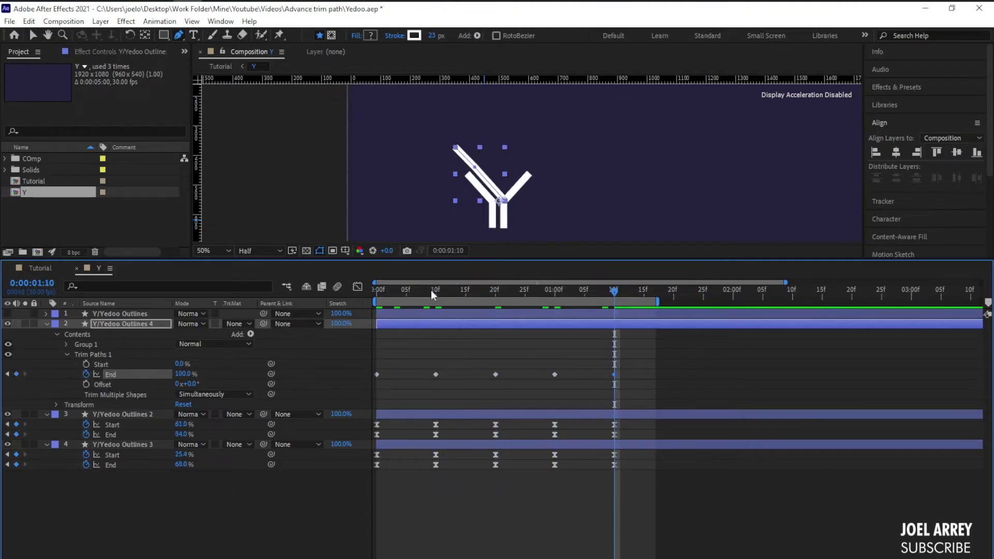
pyautogui.hotkey('shift', 'pagedown')
pyautogui.click(588, 346)
pyautogui.moveTo(612, 292); pyautogui.dragTo(376, 351)
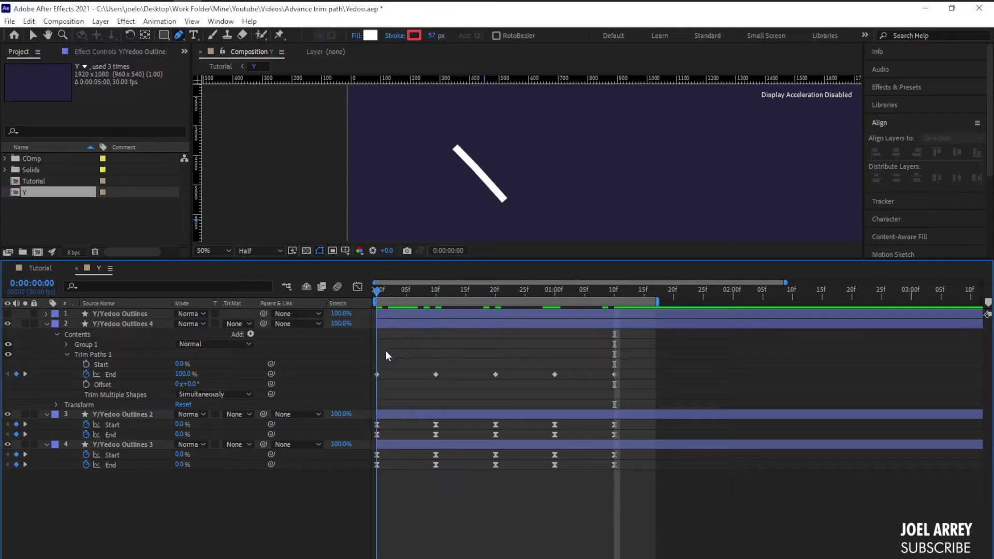
# Set Yedoo Outlines 4's End to 0% at 0f and about 35% at 20f
pyautogui.moveTo(184, 373); pyautogui.dragTo(76, 376)
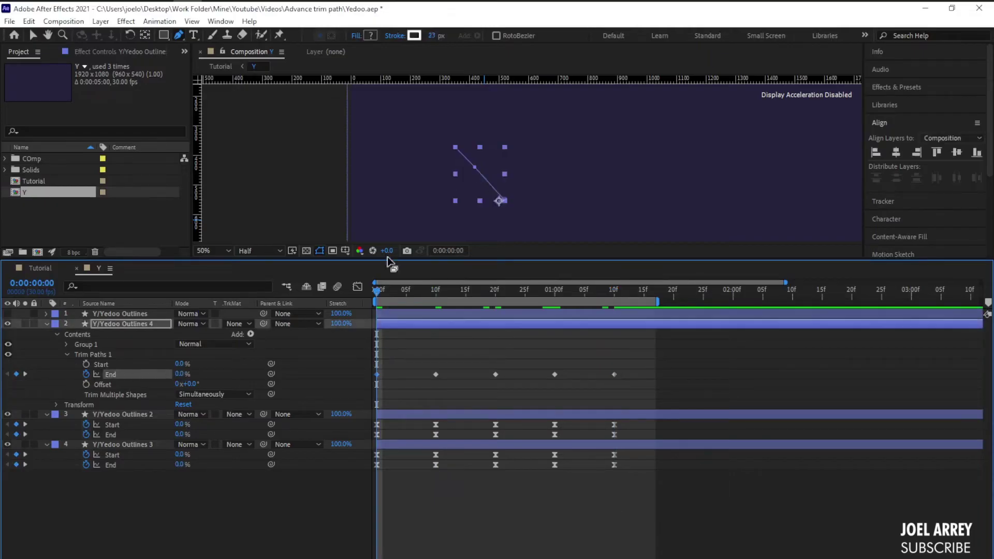
pyautogui.click(434, 294)
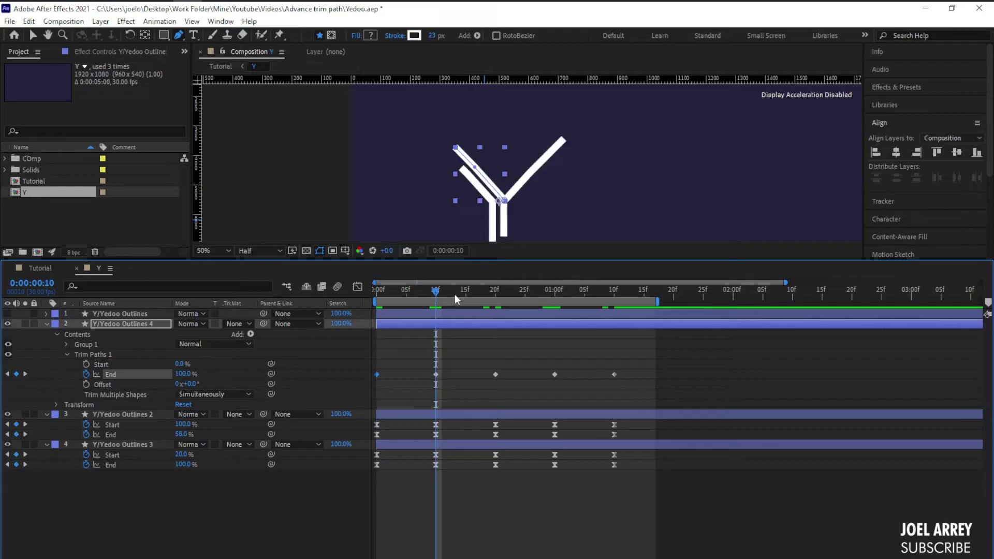
pyautogui.click(488, 296)
pyautogui.moveTo(183, 379); pyautogui.dragTo(152, 383)
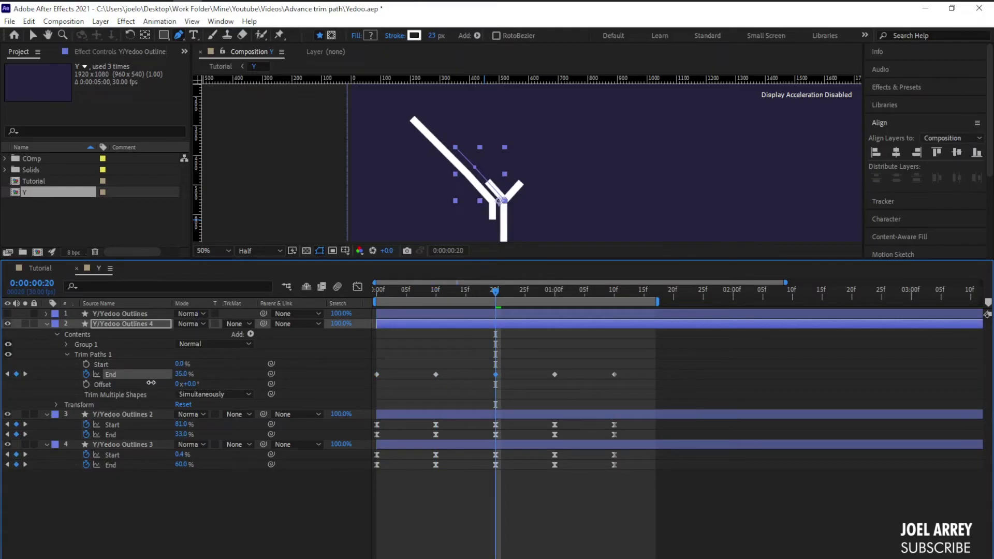
# Set End to about 61% at 1:10 and 48% at 1:00, then return to start
pyautogui.click(553, 294)
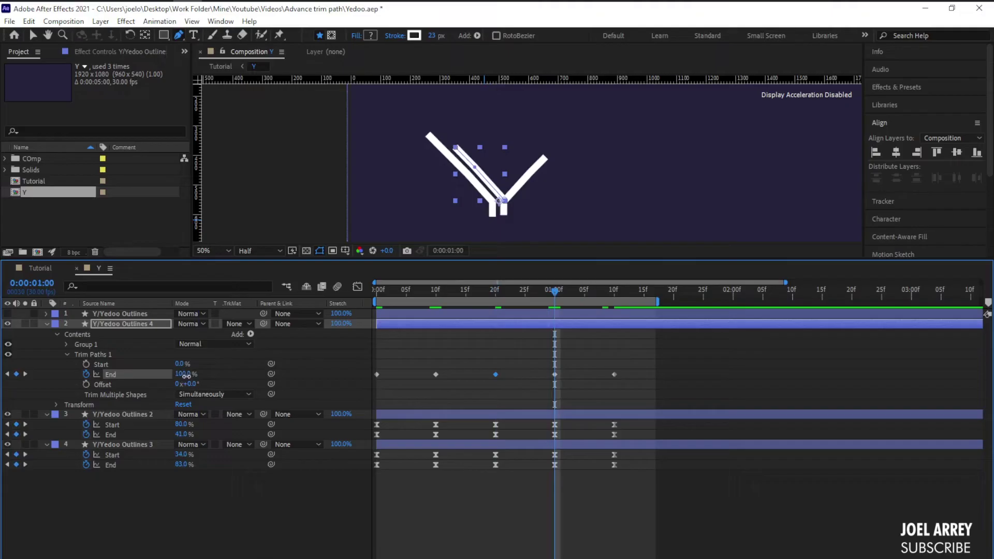
pyautogui.moveTo(185, 376); pyautogui.dragTo(174, 378)
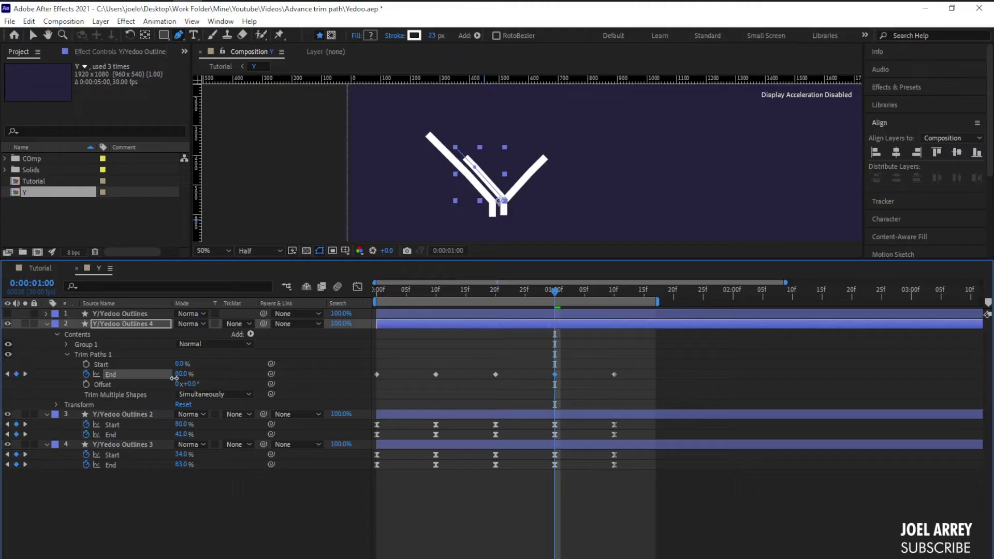
pyautogui.moveTo(578, 293); pyautogui.dragTo(614, 293)
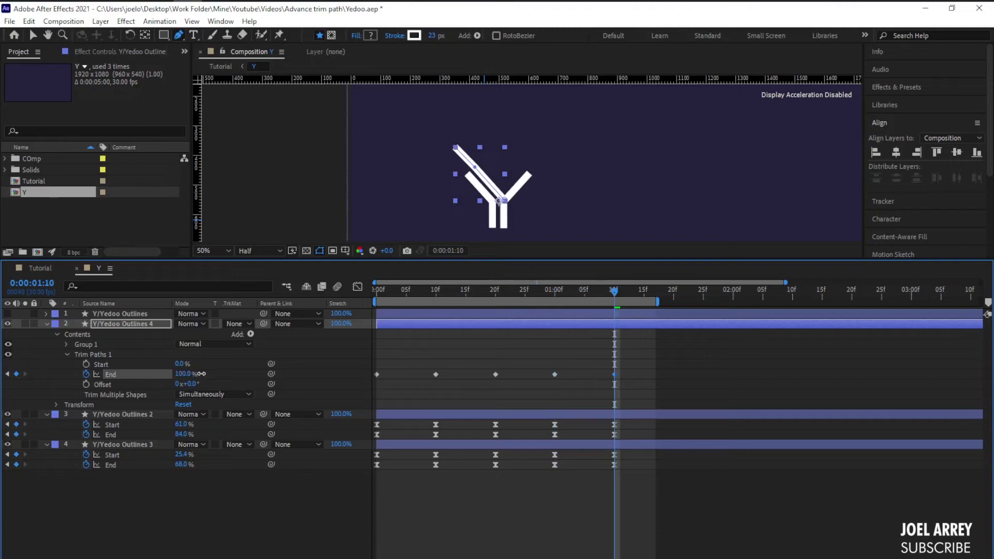
pyautogui.moveTo(201, 373); pyautogui.dragTo(181, 373)
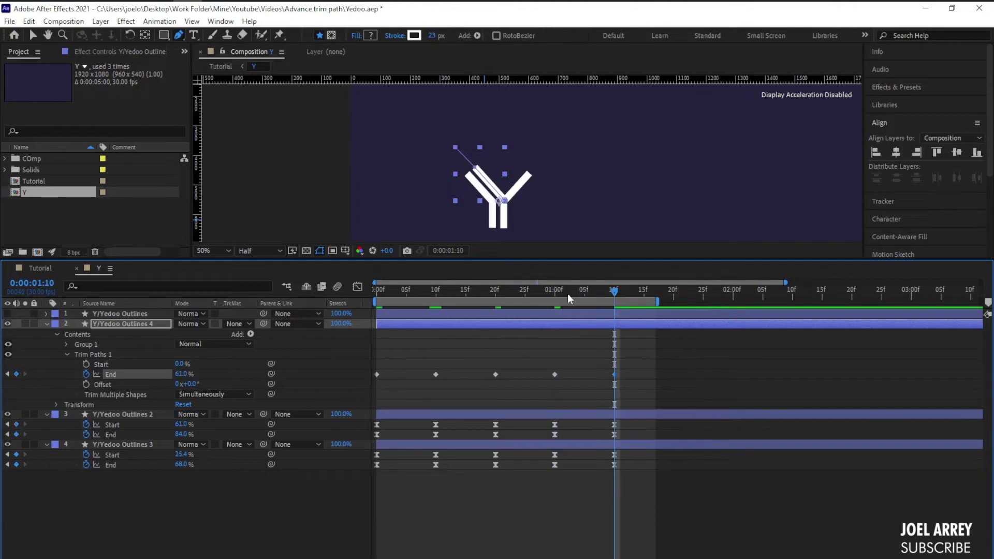
pyautogui.moveTo(567, 294); pyautogui.dragTo(555, 299)
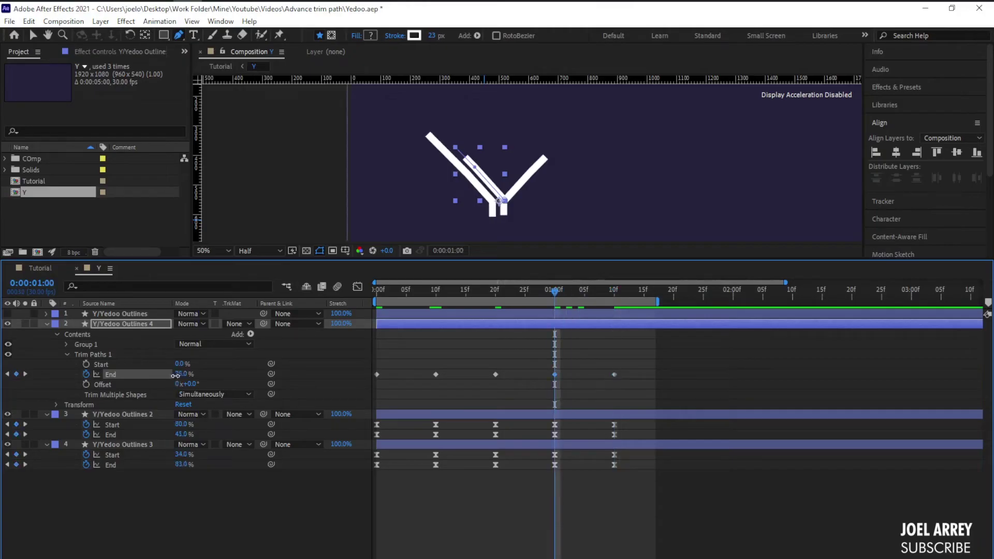
pyautogui.moveTo(180, 374); pyautogui.dragTo(163, 377)
pyautogui.press('Home')
# Easy-ease all five End keyframes and preview the animation
pyautogui.moveTo(625, 360); pyautogui.dragTo(351, 389)
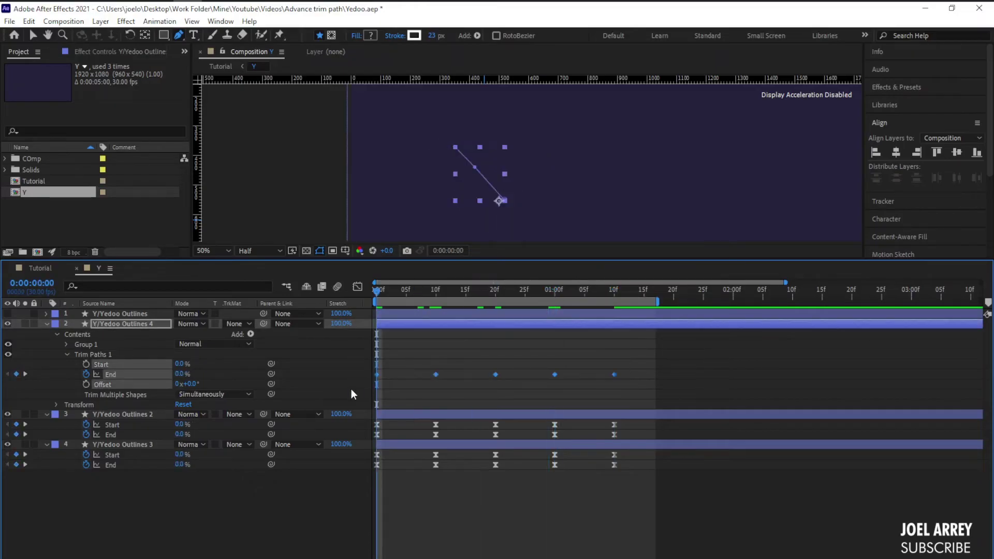
pyautogui.press('F9')
pyautogui.click(630, 336)
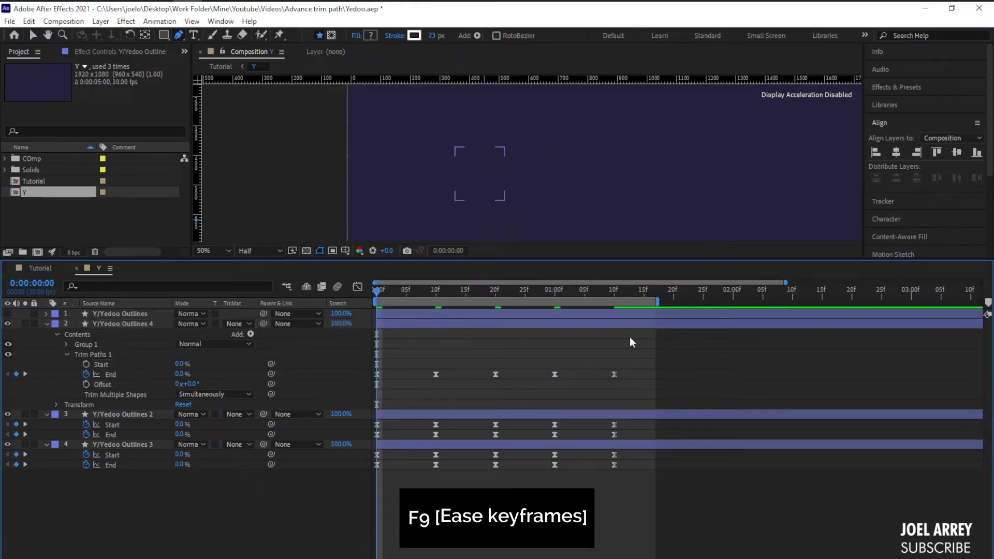
pyautogui.press('space')
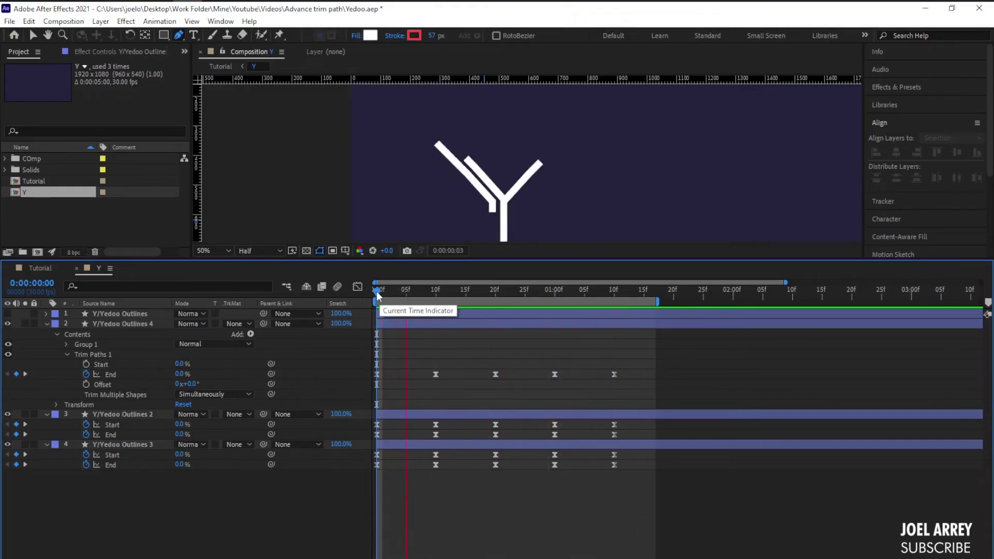
# Retune End to 29% at 20f, 74% at 1:00 and 61% at 1:10
pyautogui.moveTo(378, 295); pyautogui.dragTo(492, 326)
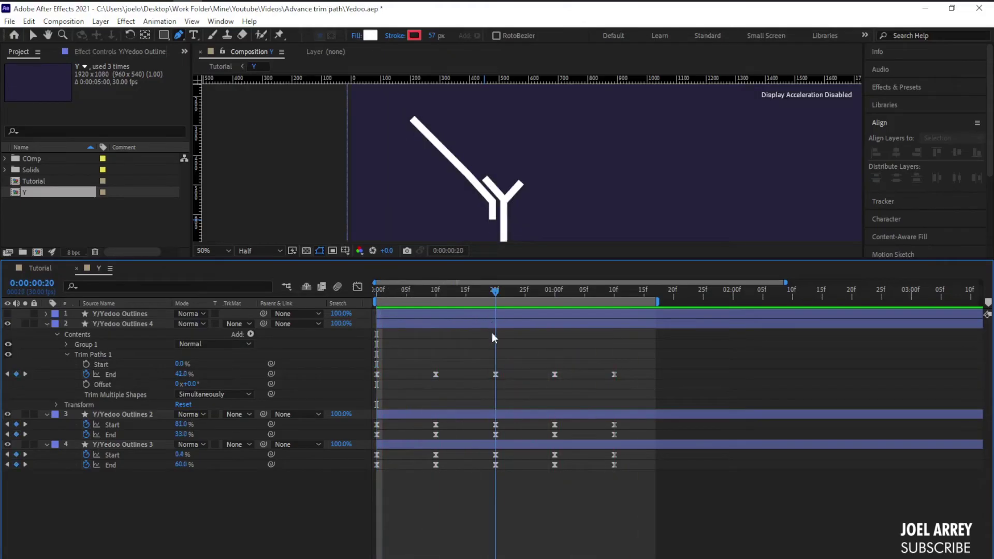
pyautogui.click(495, 375)
pyautogui.moveTo(495, 290); pyautogui.dragTo(490, 328)
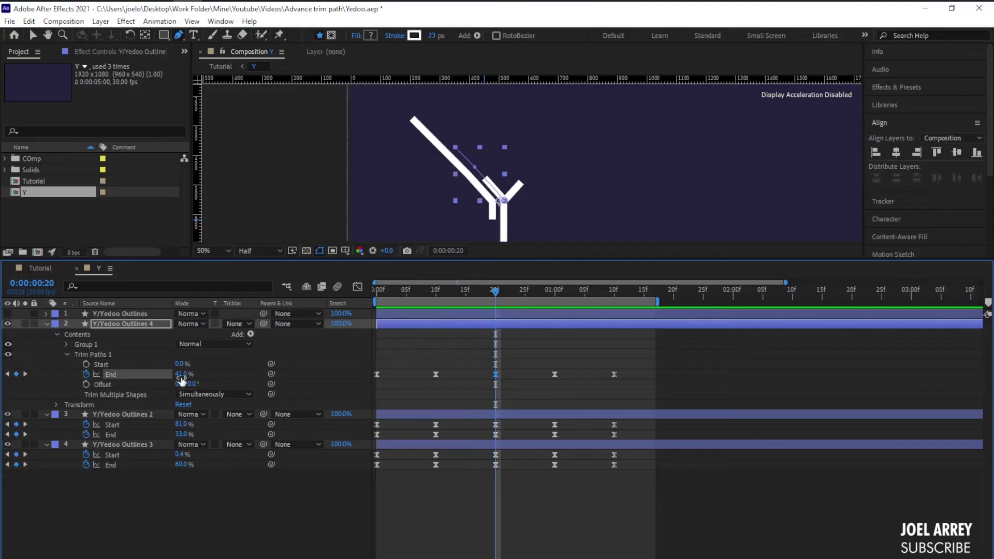
pyautogui.moveTo(181, 374); pyautogui.dragTo(178, 373)
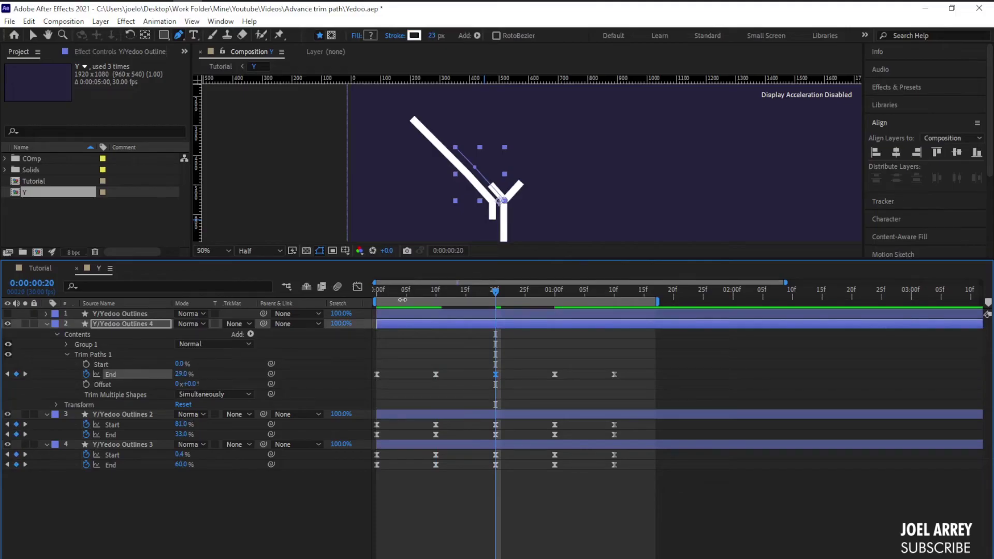
pyautogui.moveTo(495, 293); pyautogui.dragTo(553, 303)
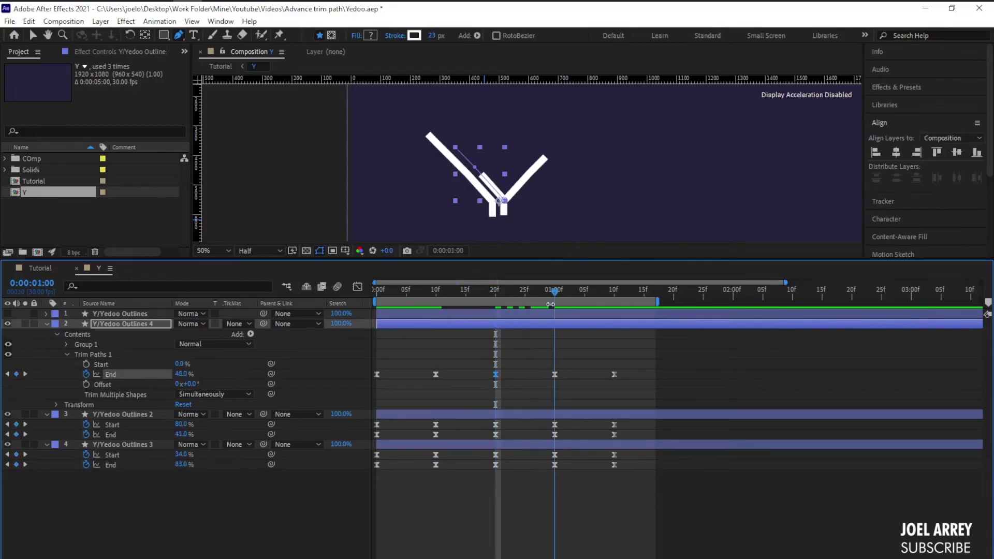
pyautogui.moveTo(183, 373); pyautogui.dragTo(197, 374)
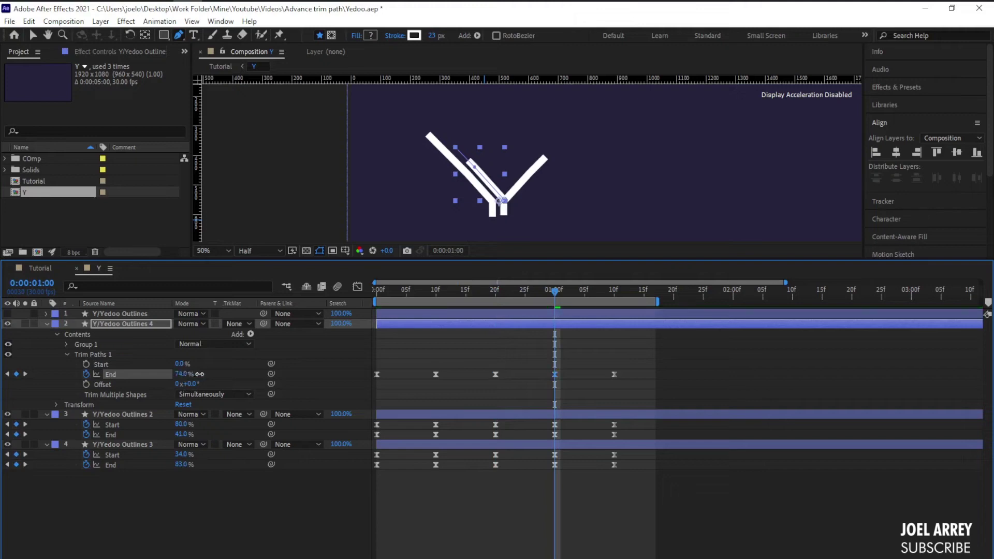
pyautogui.moveTo(591, 297); pyautogui.dragTo(611, 298)
pyautogui.click(182, 374)
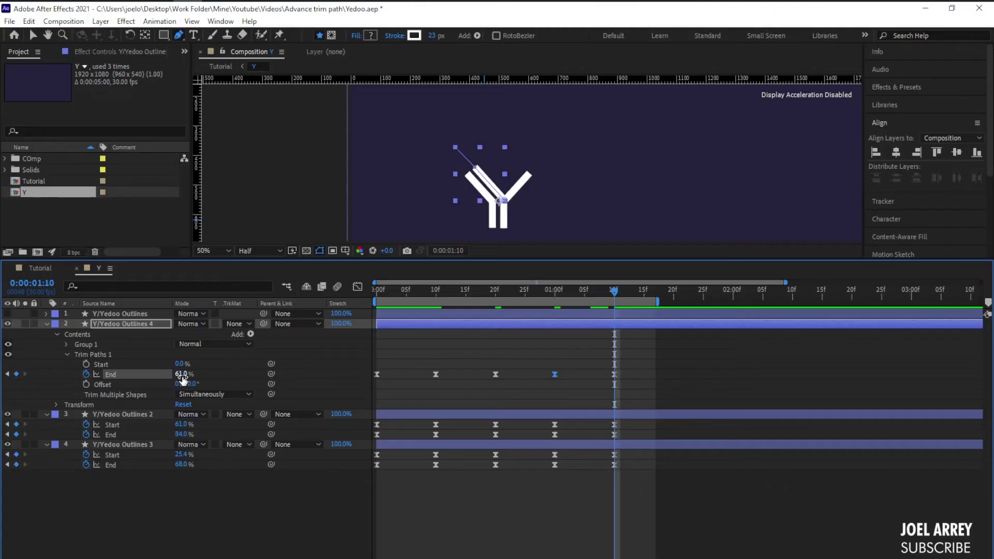
pyautogui.press('Return')
pyautogui.press('Home')
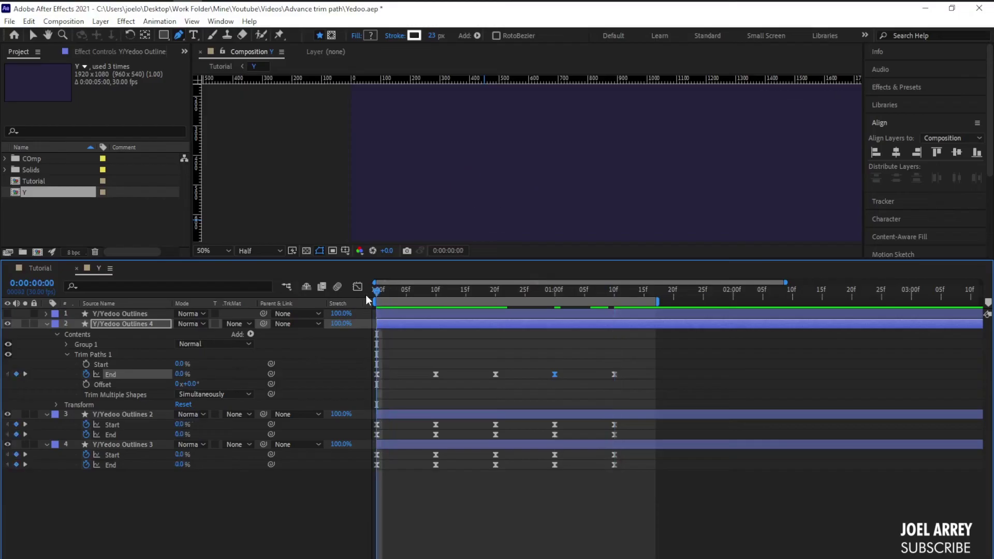
# Preview, then collapse Yedoo Outlines 4 to its animated properties
pyautogui.press('space')
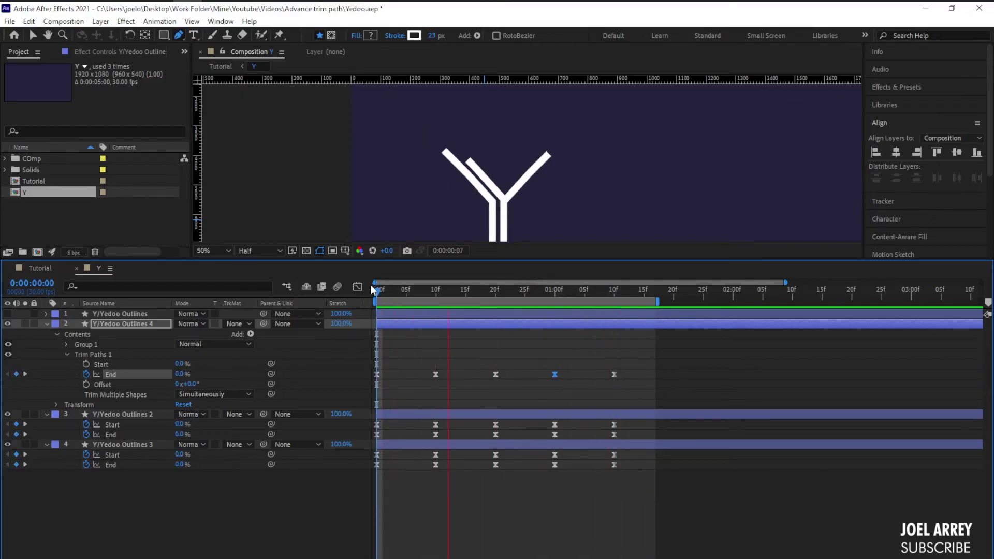
pyautogui.press('space')
pyautogui.click(377, 324)
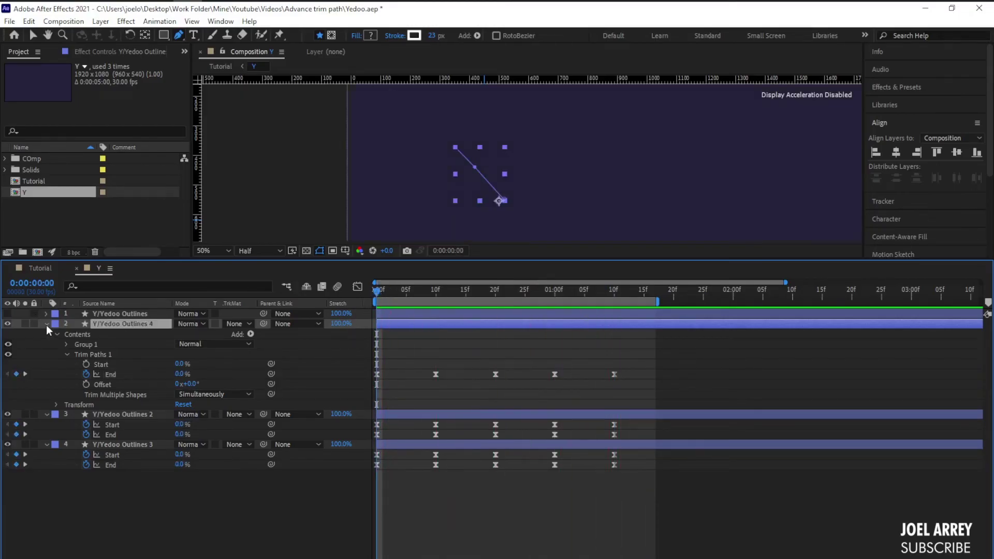
pyautogui.press('u')
# Make Y/Yedoo Outlines visible, expand its Trim Paths 1 and try trimming Start
pyautogui.click(421, 315)
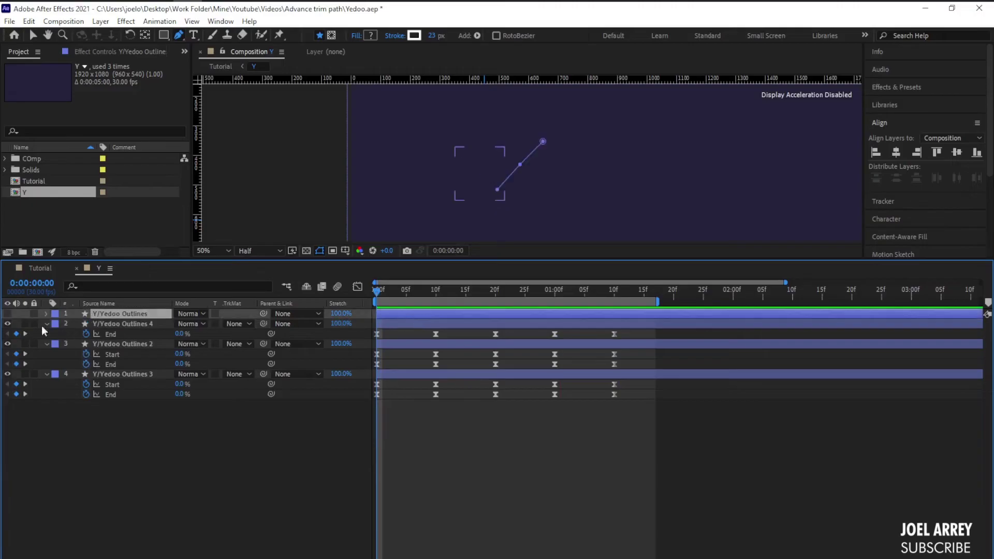
pyautogui.click(8, 314)
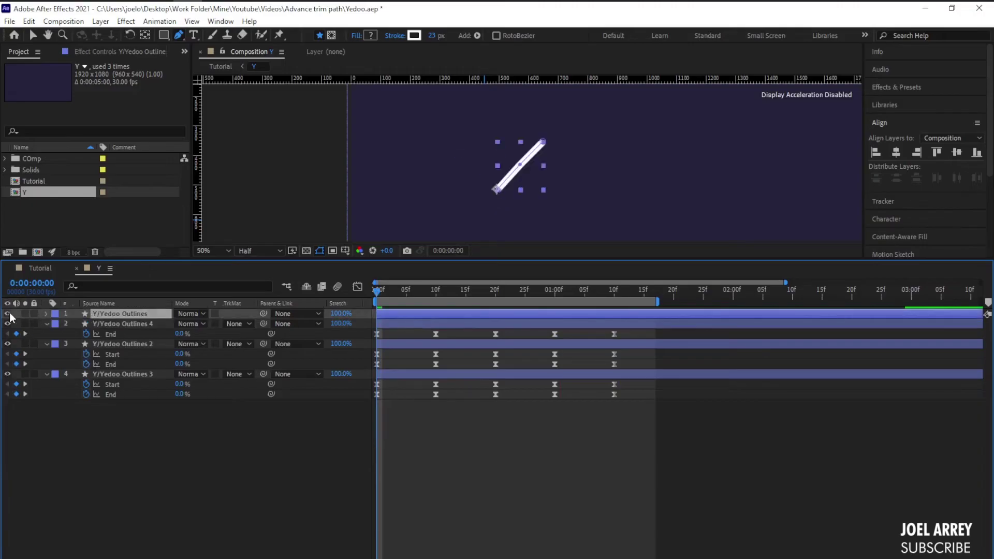
pyautogui.click(45, 313)
pyautogui.click(56, 324)
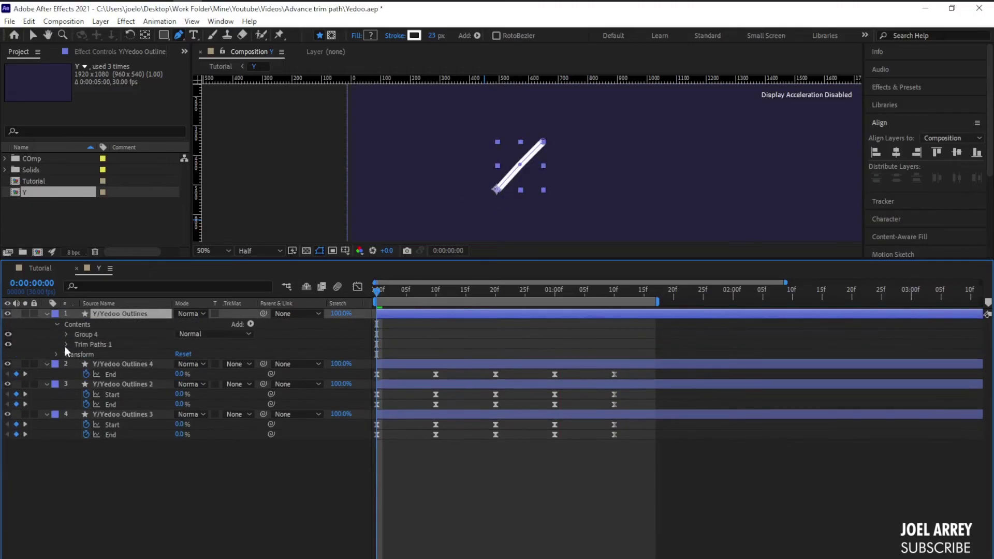
pyautogui.click(67, 344)
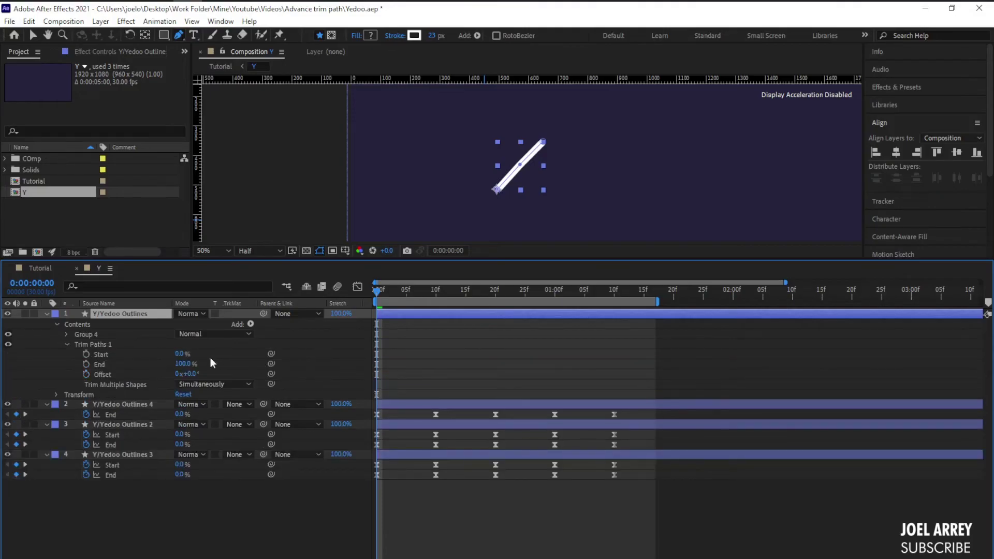
pyautogui.moveTo(180, 356)
pyautogui.mouseDown()
pyautogui.moveTo(192, 355)
pyautogui.moveTo(155, 356)
pyautogui.mouseUp()
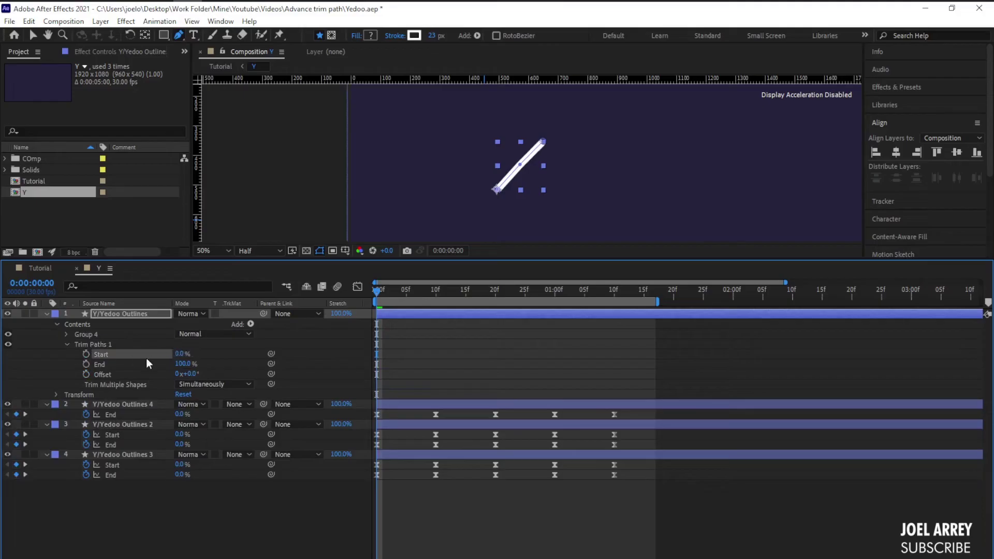
# Add trim Start keyframes at 0f, 10f, 20f, 1:00 and 1:10
pyautogui.click(86, 354)
pyautogui.click(433, 291)
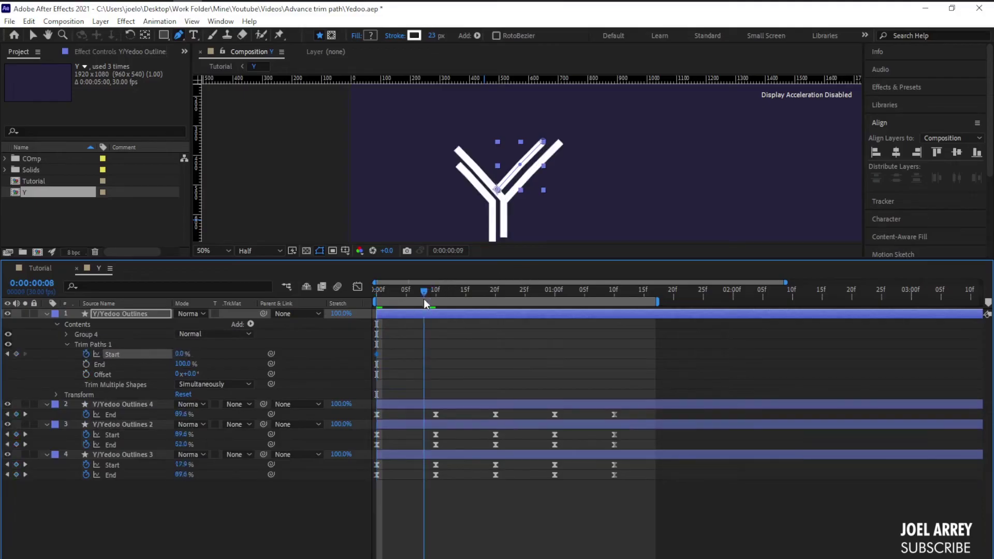
pyautogui.click(16, 354)
pyautogui.click(495, 291)
pyautogui.click(16, 354)
pyautogui.click(555, 291)
pyautogui.click(16, 354)
pyautogui.click(614, 291)
pyautogui.click(17, 354)
pyautogui.moveTo(614, 291); pyautogui.dragTo(377, 291)
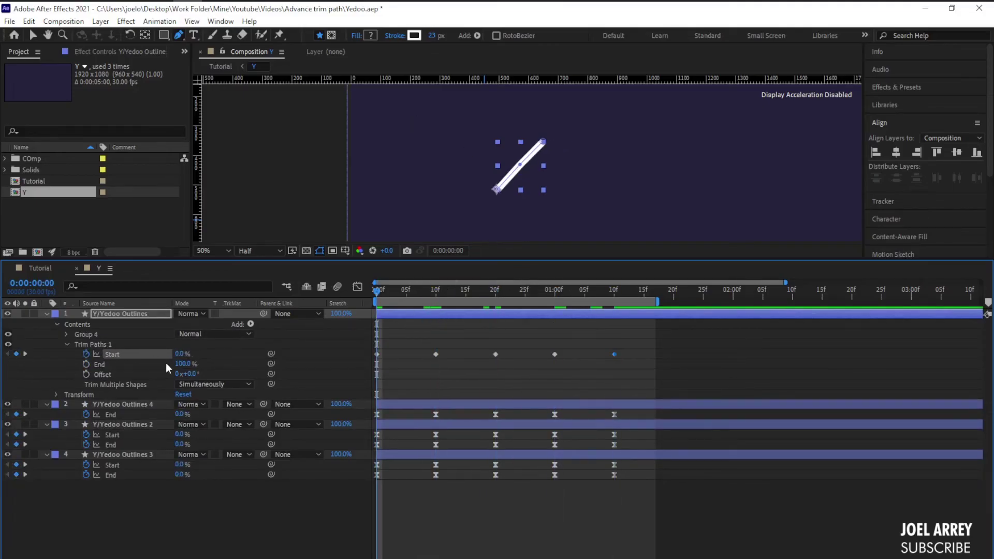
# Set Start to 100% at 0f, adjust it at 20f and 1:00, and 50% at 1:10
pyautogui.moveTo(178, 356); pyautogui.dragTo(275, 356)
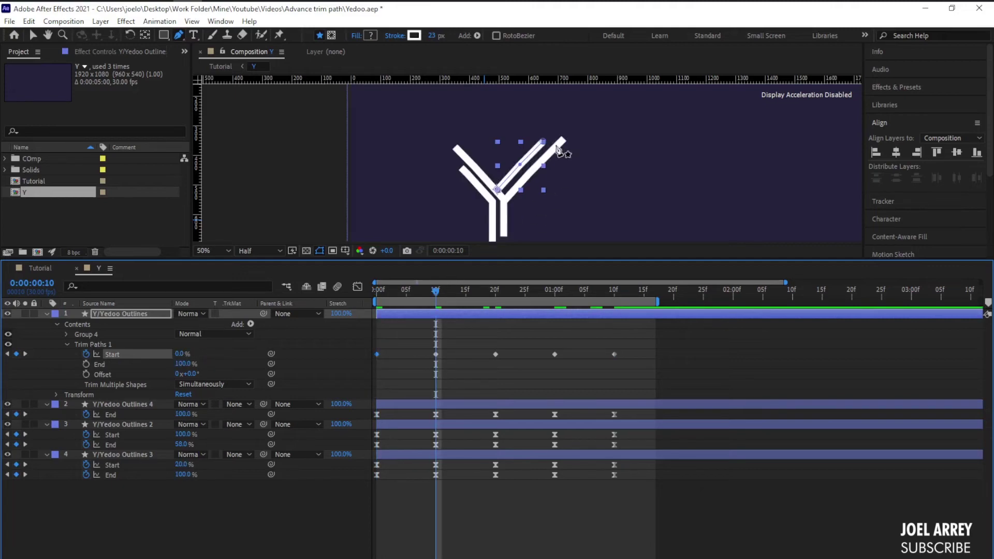
pyautogui.click(493, 293)
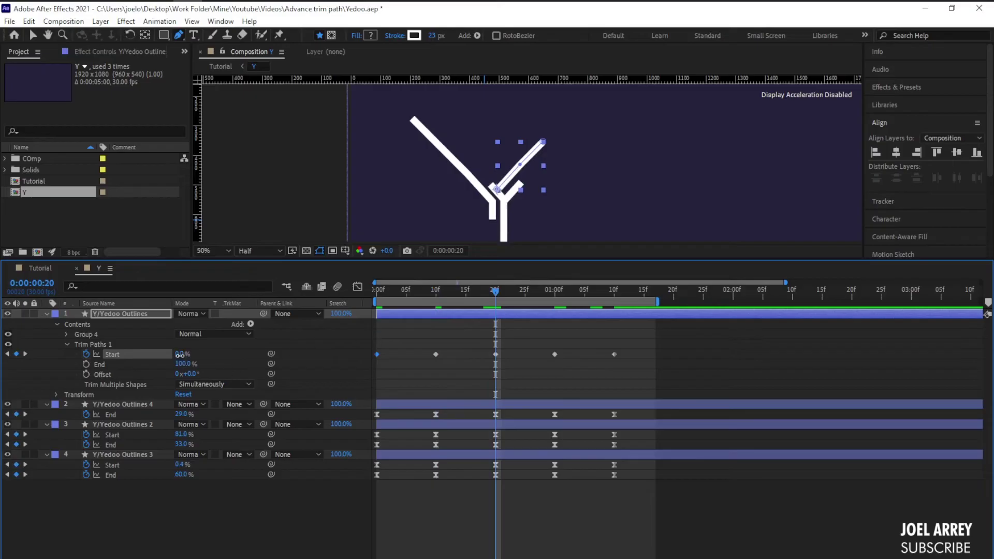
pyautogui.moveTo(181, 355); pyautogui.dragTo(211, 356)
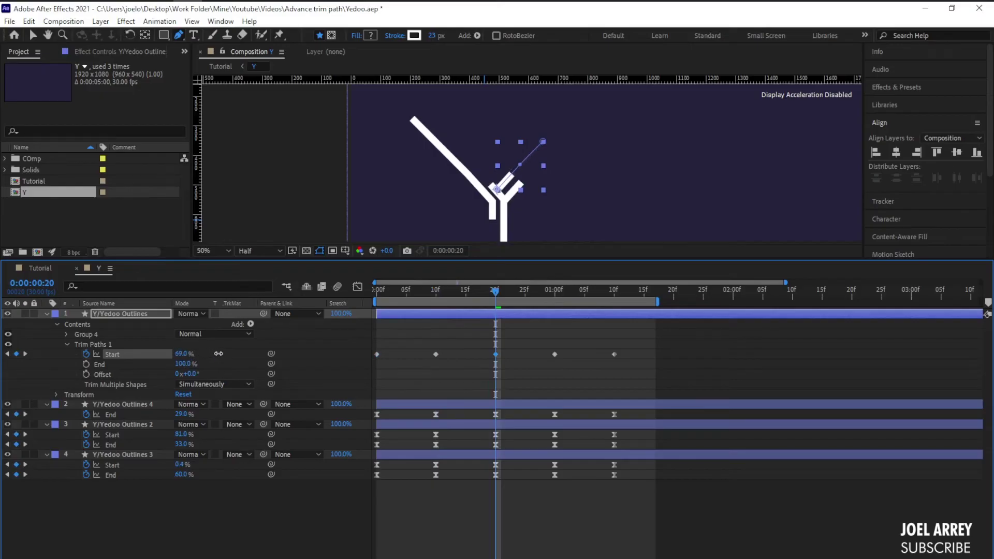
pyautogui.click(555, 291)
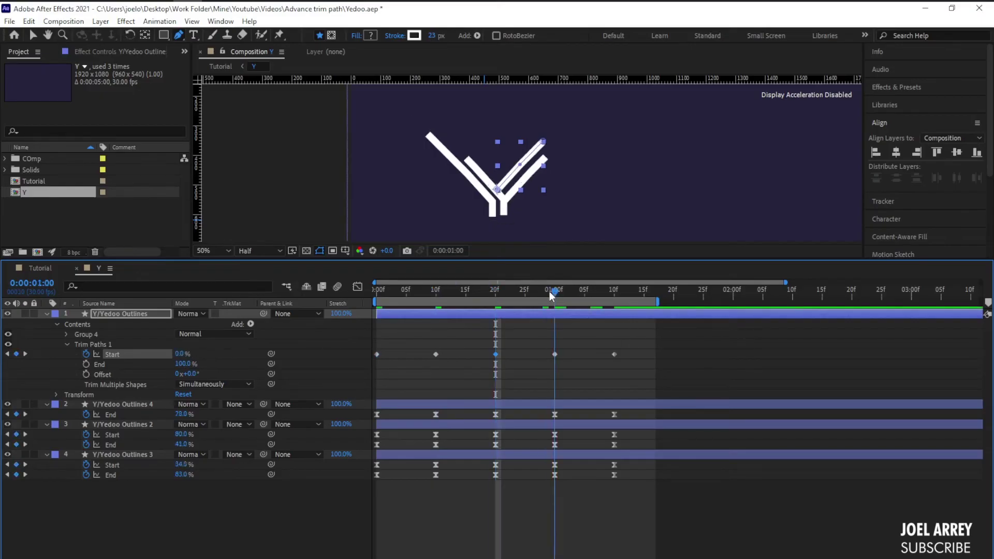
pyautogui.moveTo(183, 364); pyautogui.dragTo(176, 361)
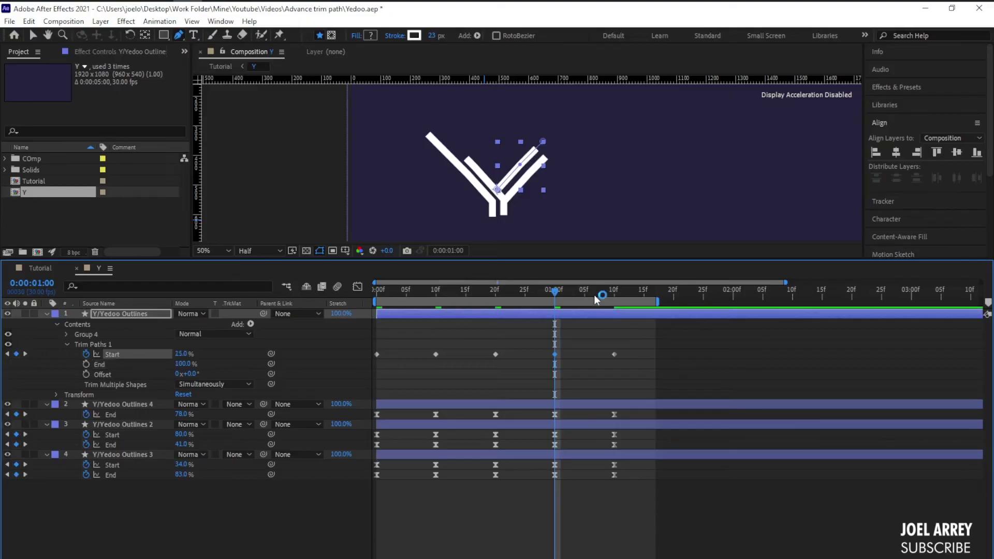
pyautogui.moveTo(595, 290); pyautogui.dragTo(613, 292)
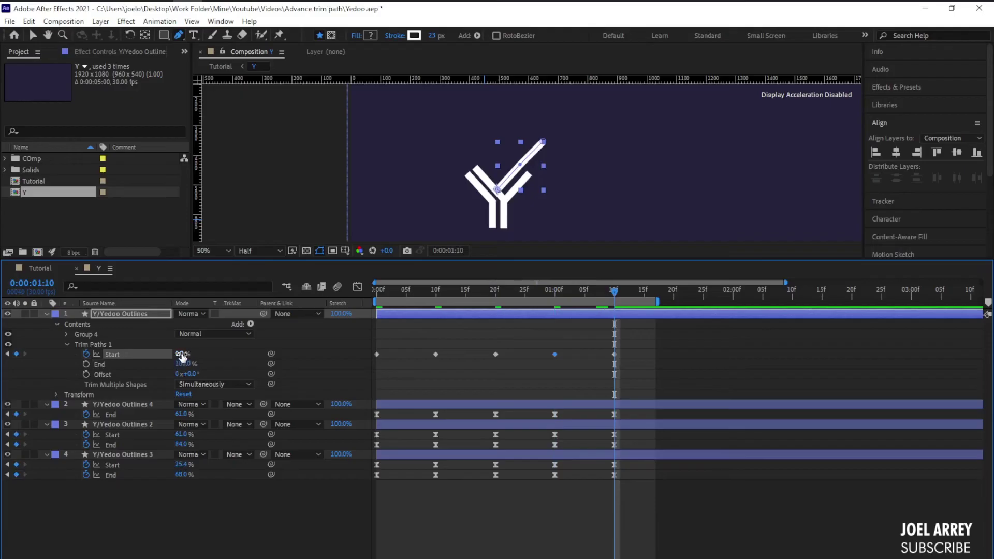
pyautogui.moveTo(183, 354); pyautogui.dragTo(219, 362)
# Easy-ease all Start keyframes and preview the Y drawing on
pyautogui.moveTo(665, 341); pyautogui.dragTo(335, 365)
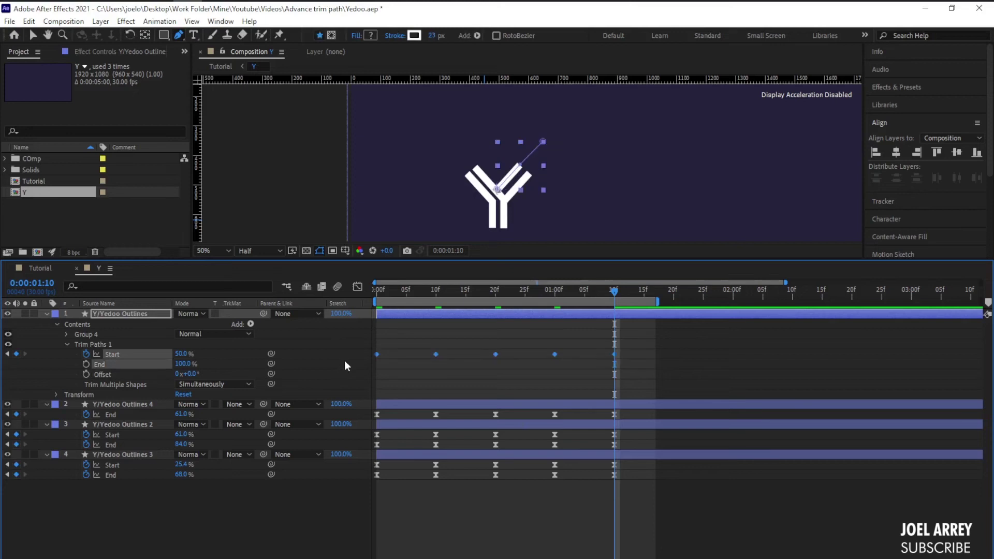
pyautogui.press('F9')
pyautogui.press('space')
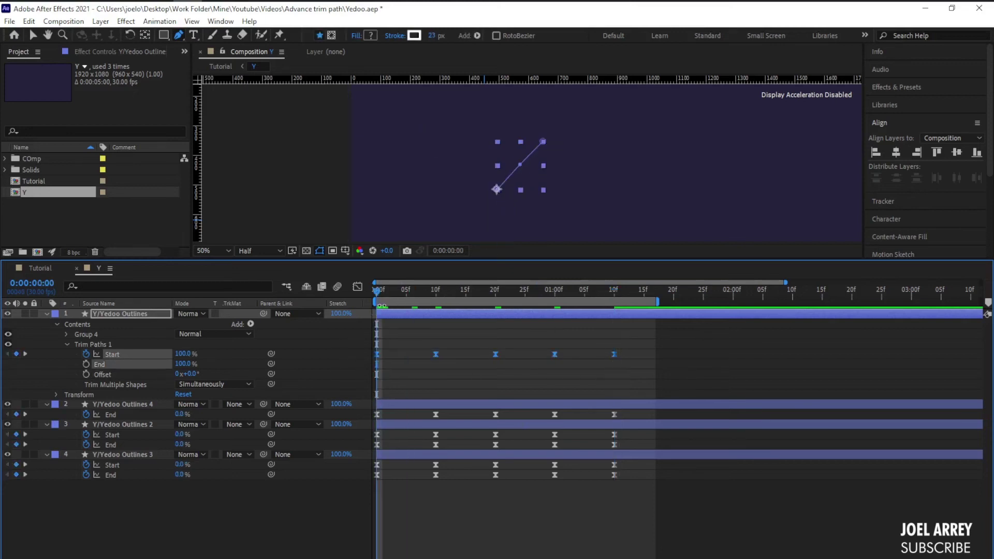
# Collapse Yedoo Outlines to its animated trim properties and scrub through the strokes
pyautogui.press('space')
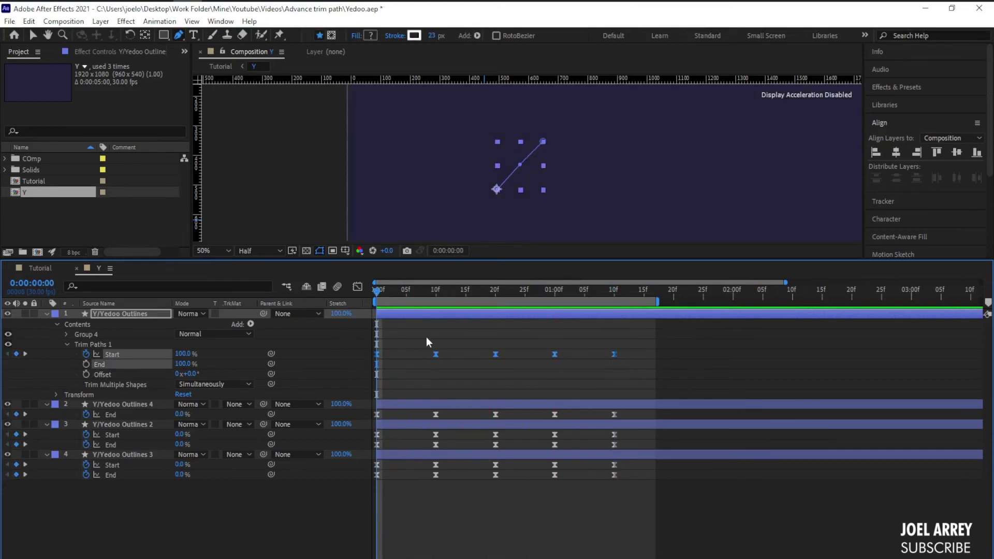
pyautogui.click(426, 336)
pyautogui.click(420, 316)
pyautogui.press('u')
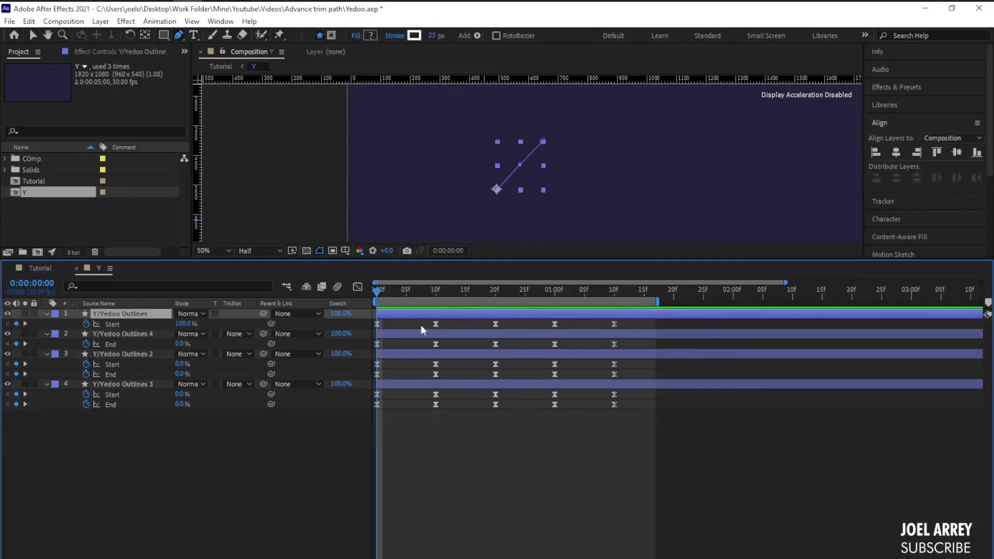
pyautogui.click(448, 422)
pyautogui.moveTo(383, 293)
pyautogui.mouseDown()
pyautogui.moveTo(584, 294)
pyautogui.moveTo(567, 309)
pyautogui.moveTo(610, 313)
pyautogui.mouseUp()
pyautogui.press('j')
# Retune Yedoo Outlines 2's trim Start and End values at 1:00 and 1:10
pyautogui.click(579, 384)
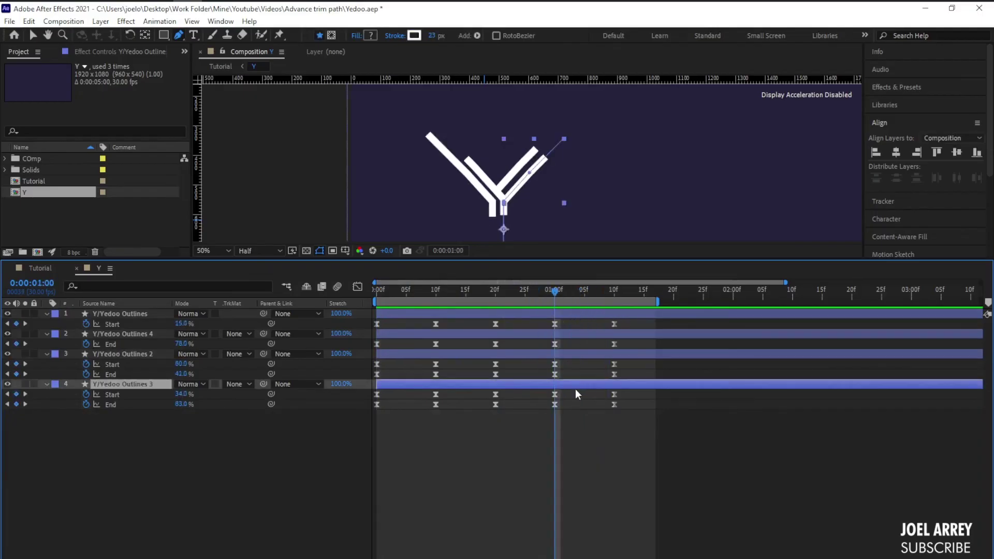
pyautogui.click(494, 354)
pyautogui.press('j')
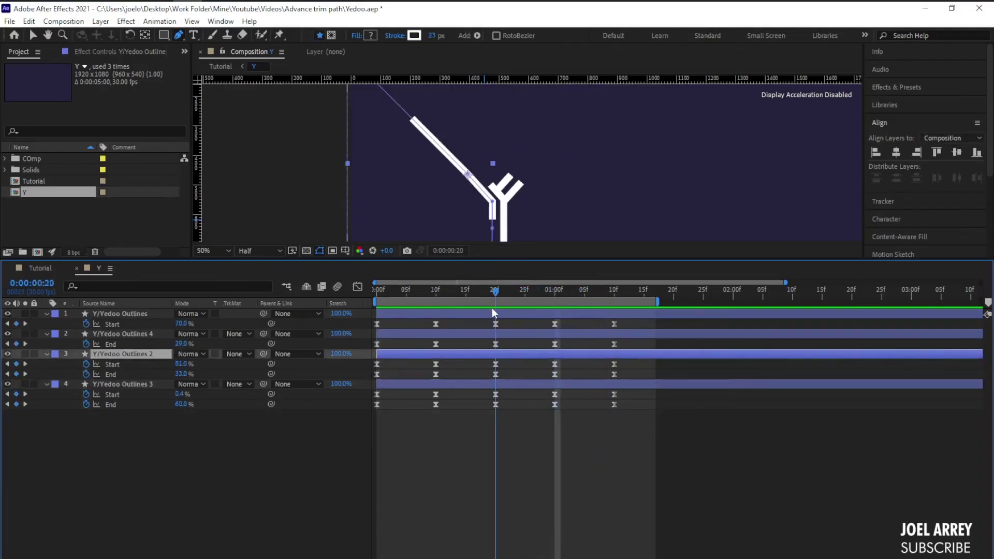
pyautogui.moveTo(492, 308); pyautogui.dragTo(553, 307)
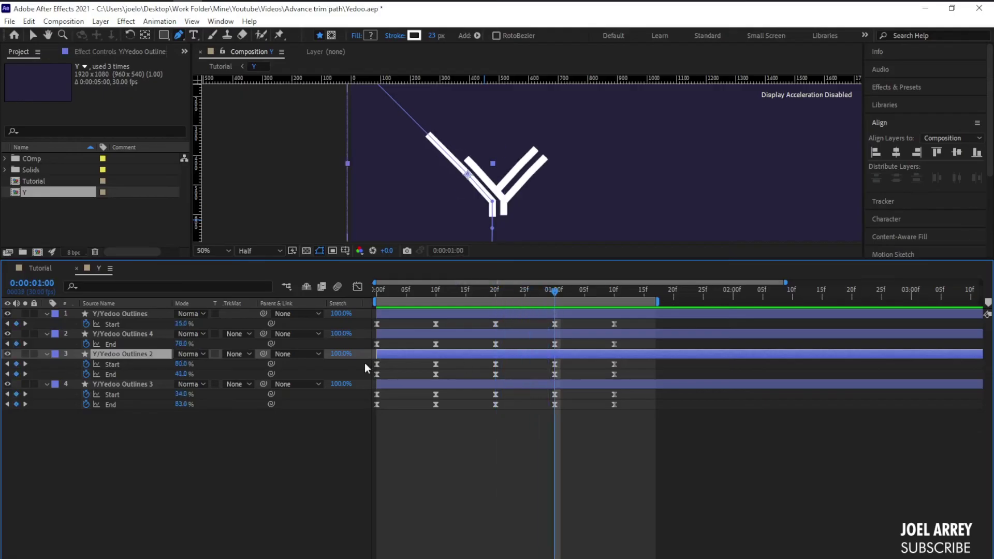
pyautogui.moveTo(181, 374); pyautogui.dragTo(192, 363)
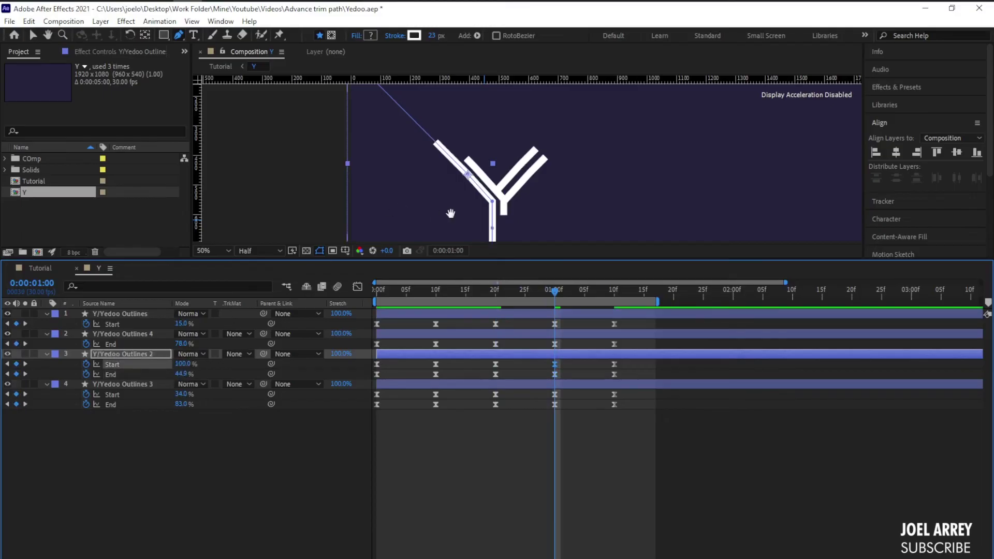
pyautogui.moveTo(450, 213); pyautogui.dragTo(427, 171)
pyautogui.moveTo(484, 297); pyautogui.dragTo(615, 295)
pyautogui.moveTo(185, 364); pyautogui.dragTo(194, 364)
pyautogui.moveTo(611, 295); pyautogui.dragTo(554, 296)
pyautogui.moveTo(185, 374); pyautogui.dragTo(199, 374)
pyautogui.moveTo(555, 295); pyautogui.dragTo(614, 295)
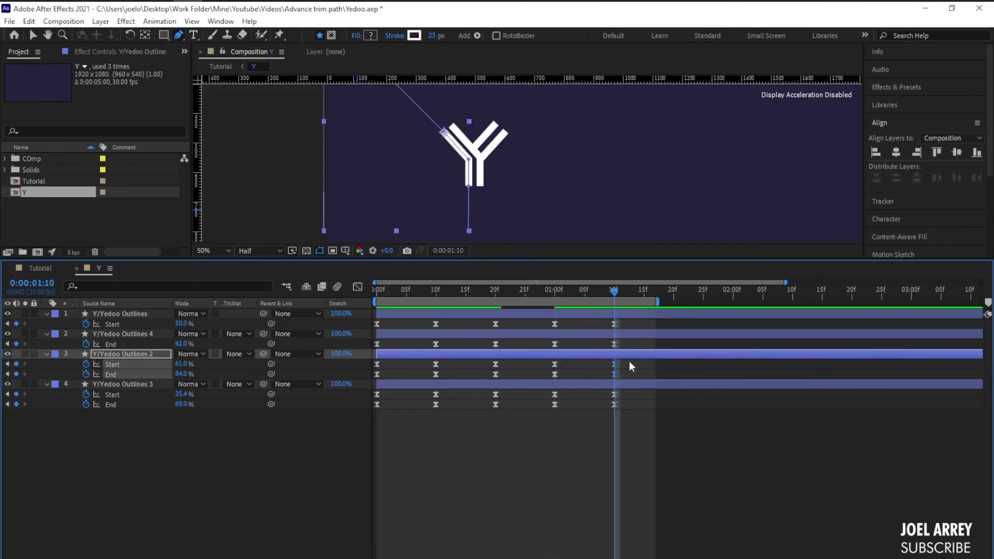
pyautogui.moveTo(182, 374); pyautogui.dragTo(182, 377)
pyautogui.scroll(2, 450, 136)
# Make final trim tweaks and preview the animation from frame 22
pyautogui.scroll(-1, 445, 155)
pyautogui.moveTo(450, 178); pyautogui.dragTo(429, 144)
pyautogui.moveTo(181, 364); pyautogui.dragTo(185, 364)
pyautogui.scroll(-1, 434, 170)
pyautogui.moveTo(614, 293); pyautogui.dragTo(509, 294)
pyautogui.press('space')
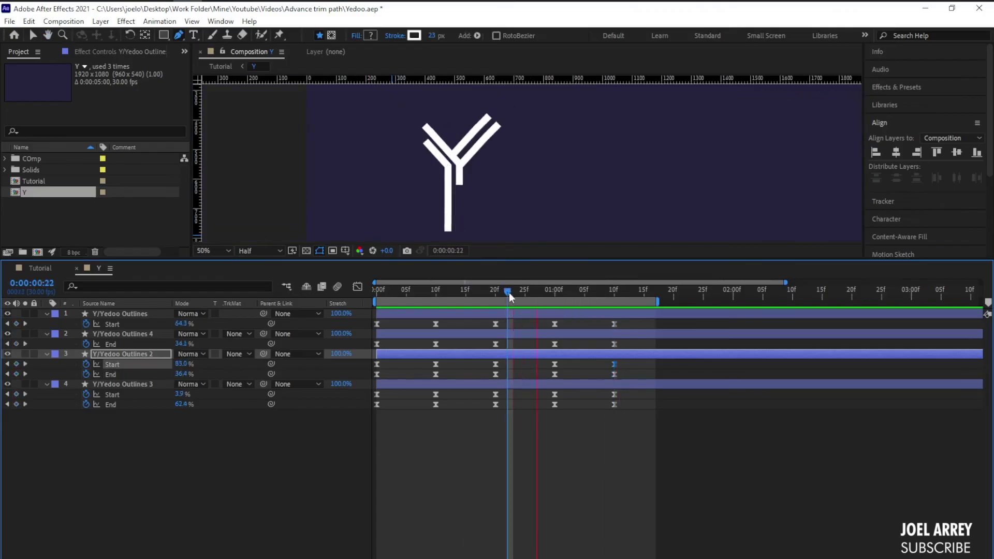
pyautogui.press('space')
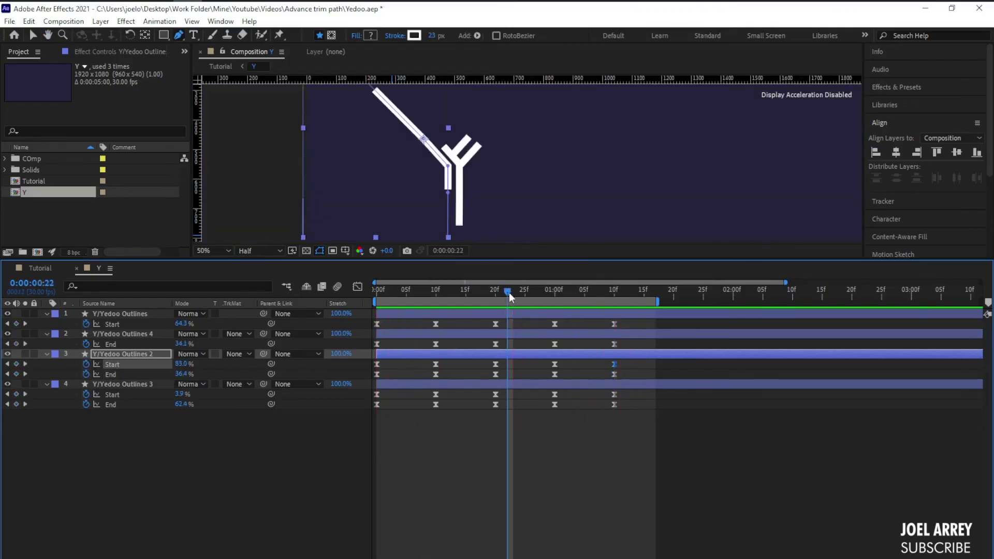
pyautogui.click(452, 418)
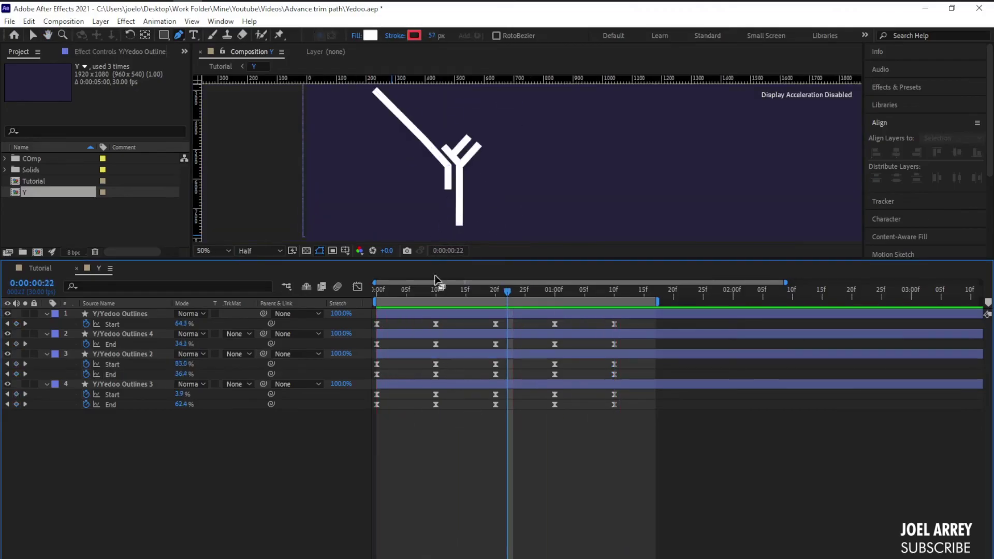
# Shift the Yedoo Outlines 4 and Yedoo Outlines layers later and preview the staggered draw-on
pyautogui.press('v')
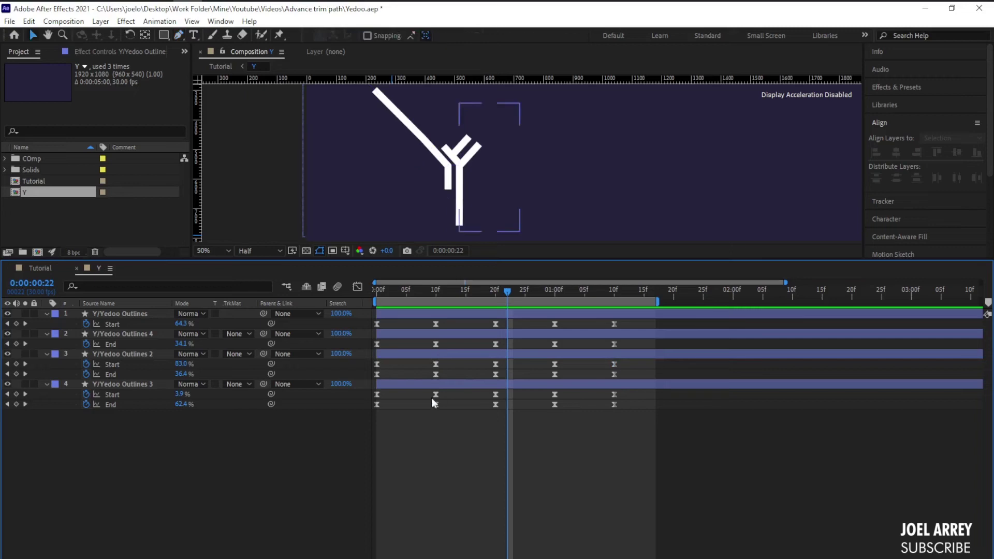
pyautogui.click(392, 385)
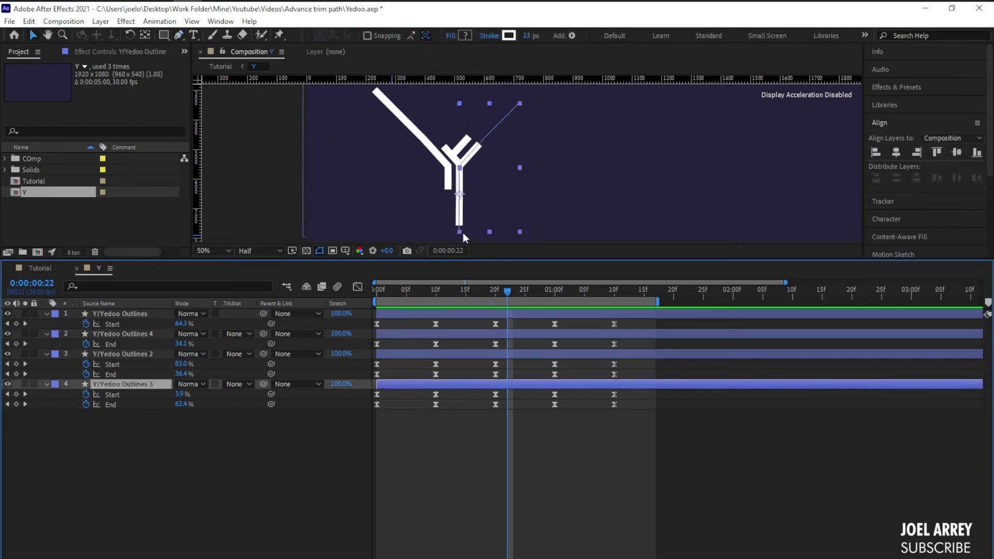
pyautogui.click(450, 158)
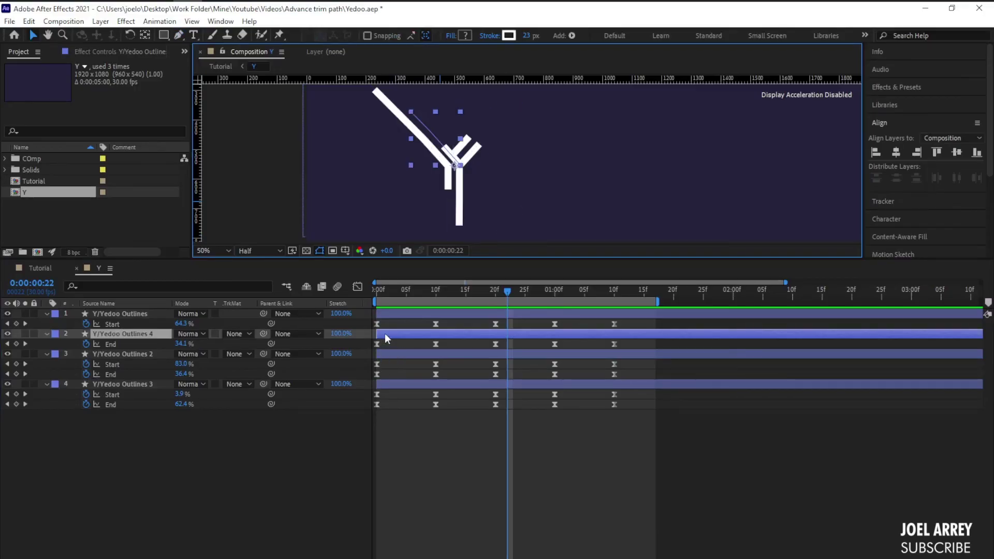
pyautogui.moveTo(384, 333); pyautogui.dragTo(425, 357)
pyautogui.moveTo(393, 314); pyautogui.dragTo(442, 315)
pyautogui.moveTo(386, 291); pyautogui.dragTo(359, 290)
pyautogui.press('space')
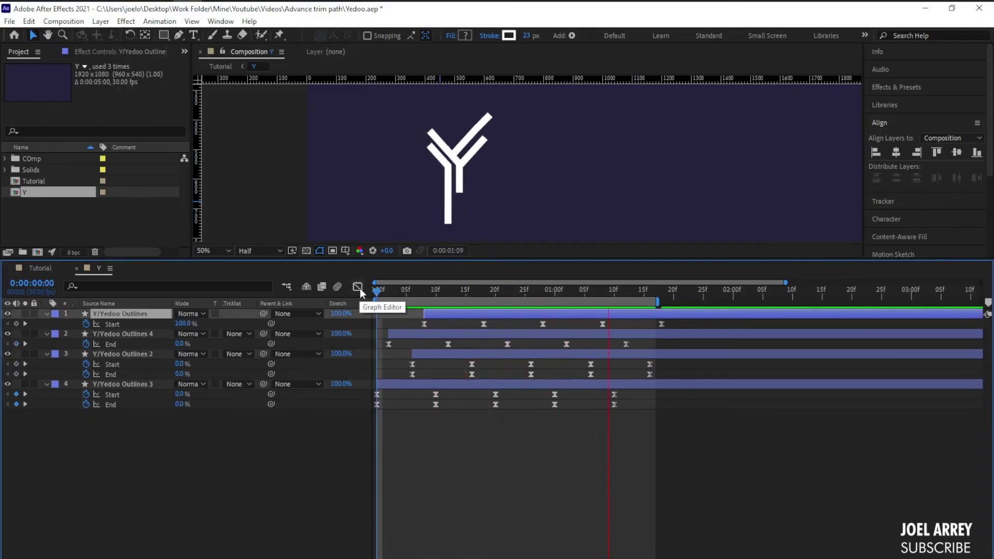
# Stop the preview and extend the work area to about 2:21
pyautogui.press('space')
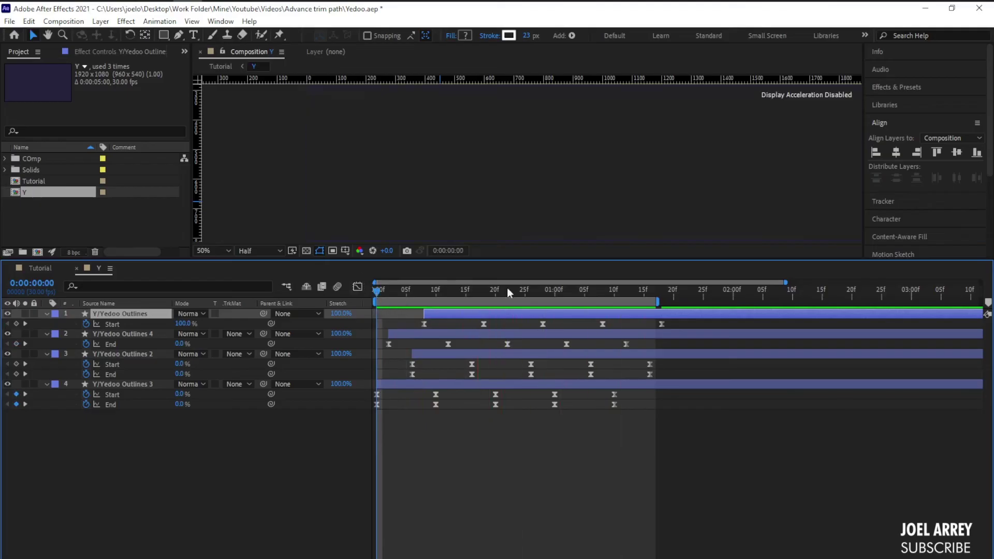
pyautogui.moveTo(660, 303); pyautogui.dragTo(861, 300)
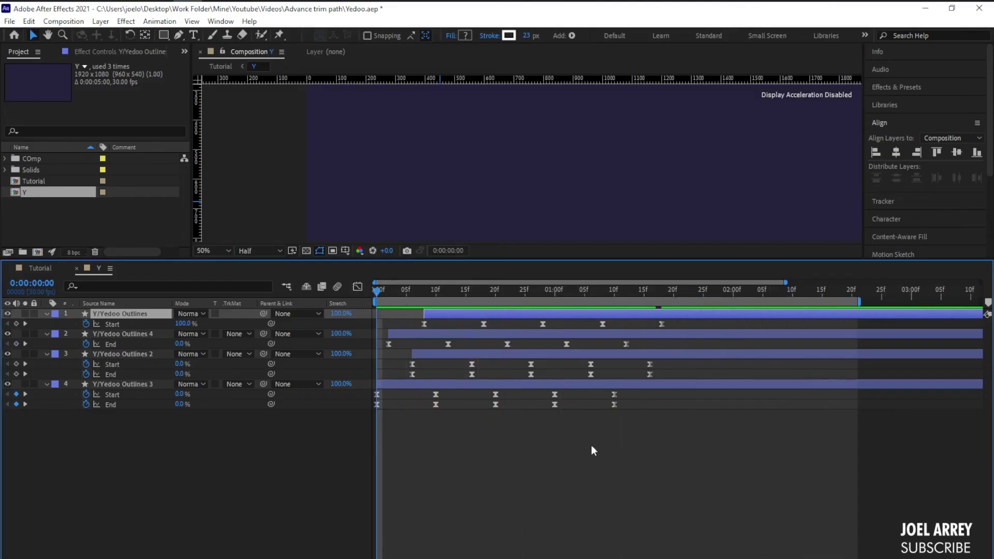
pyautogui.click(517, 418)
# Collapse the keyframed Start and End properties of all four Y outline layers
pyautogui.hotkey('ctrl', 'a')
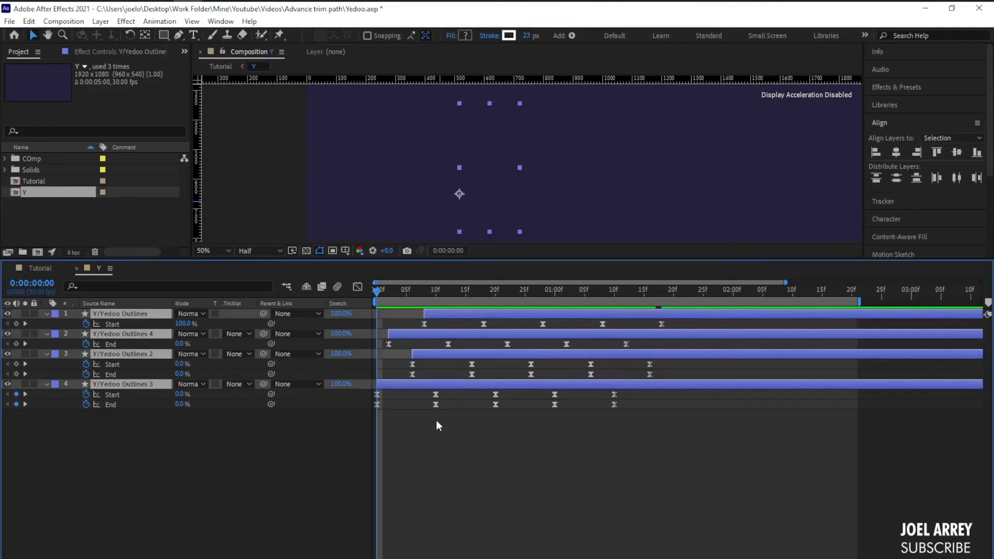
pyautogui.press('u')
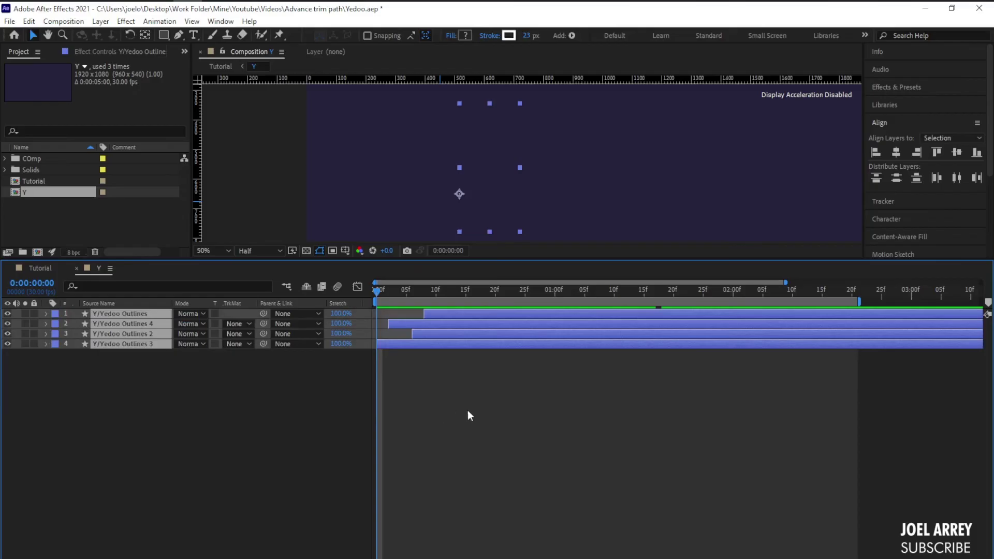
pyautogui.click(417, 399)
pyautogui.click(137, 344)
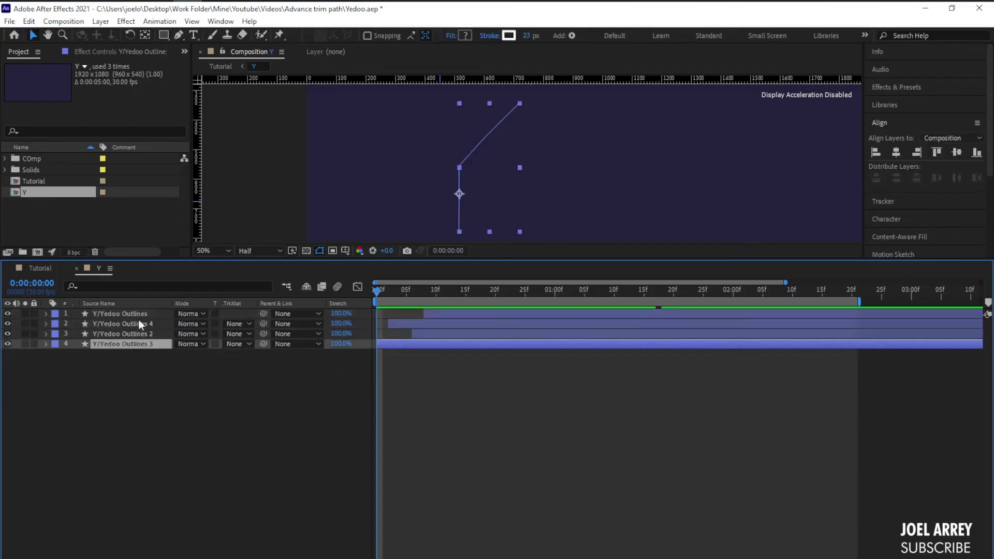
# Duplicate the four Y outline layers as Outlines 5–8 and move the copies to the top
pyautogui.keyDown('shift'); pyautogui.click(140, 313); pyautogui.keyUp('shift')
pyautogui.hotkey('ctrl', 'd')
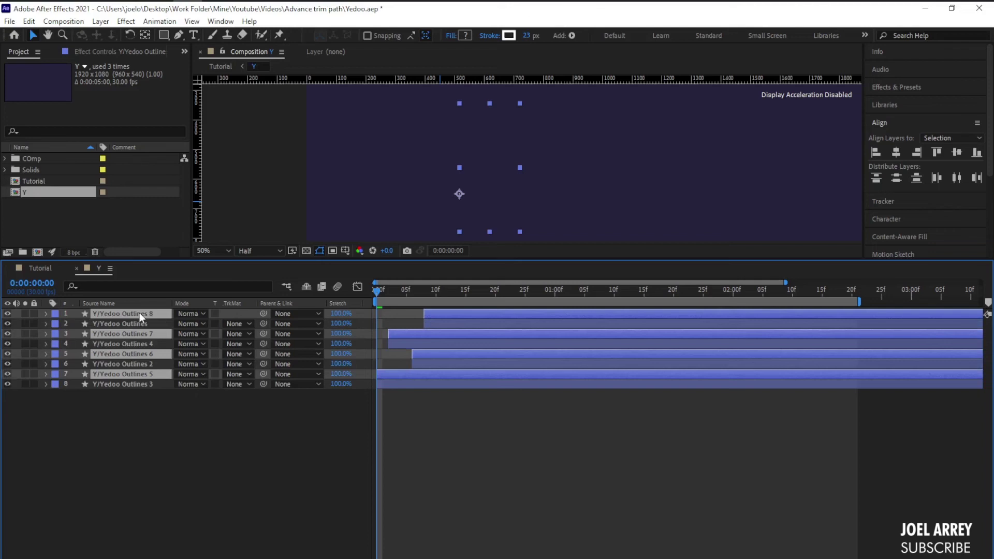
pyautogui.hotkey('ctrl', 'shift', ']')
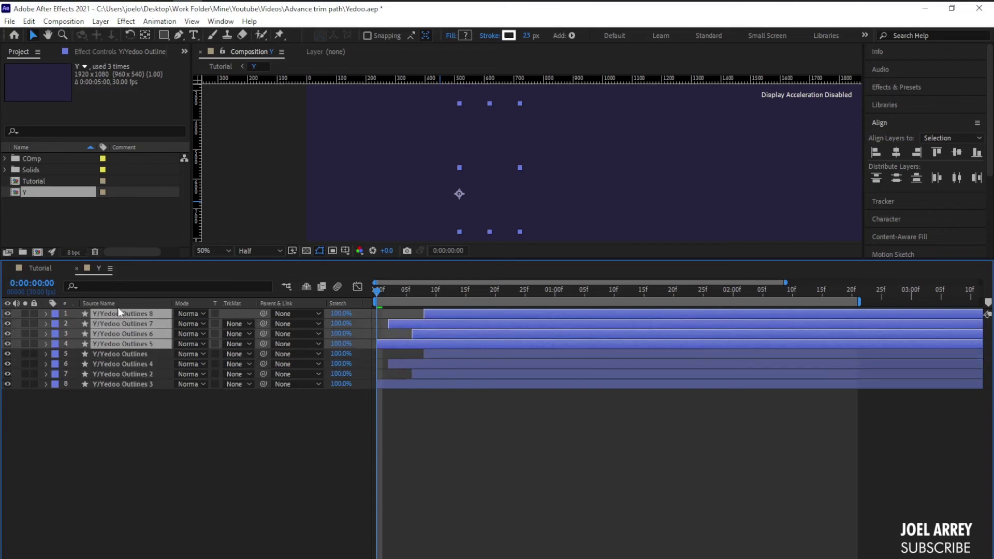
# Pre-compose the duplicated layers into a new composition named 'Y color'
pyautogui.rightClick(119, 322)
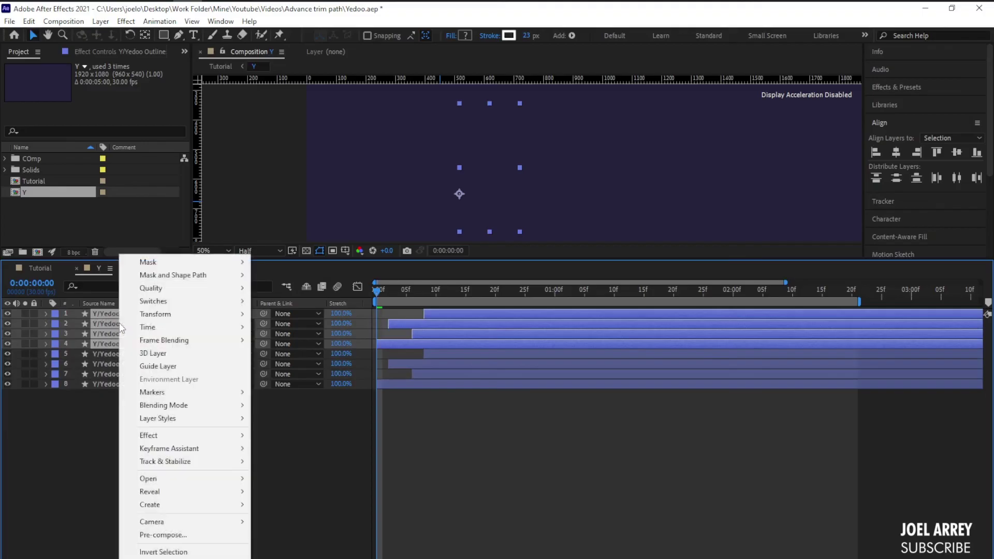
pyautogui.click(150, 534)
pyautogui.write('Y color')
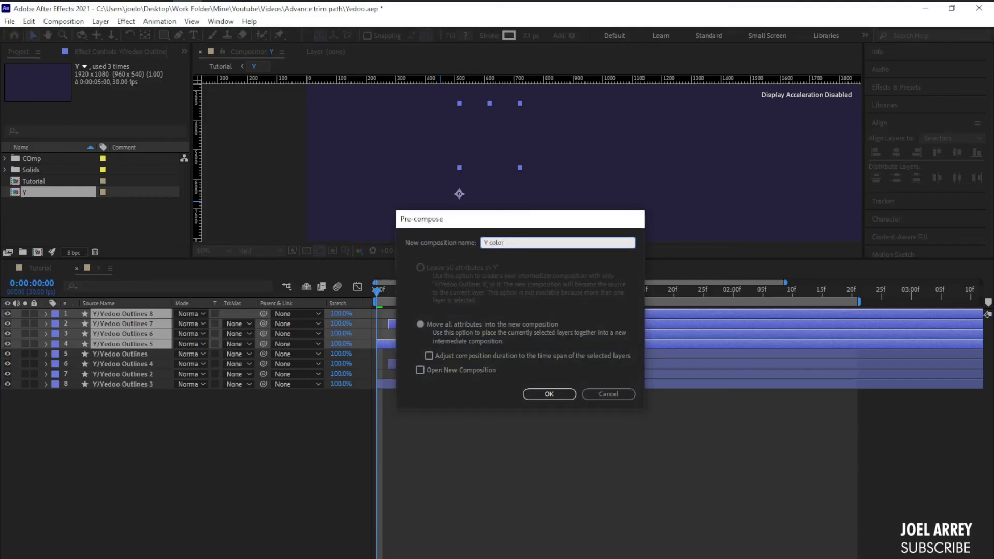
pyautogui.press('Return')
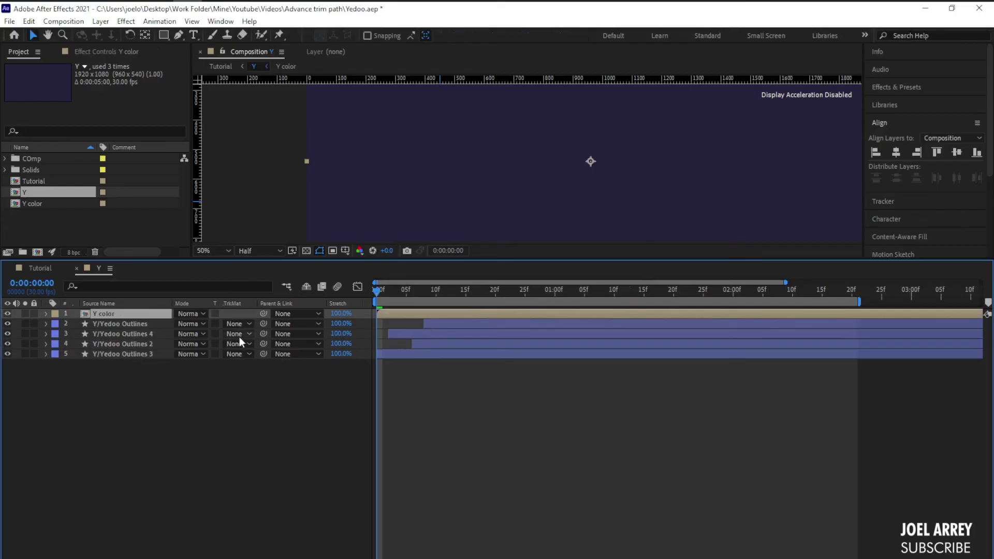
# Open the Y color composition, select its four outline layers, and advance to where the Y is drawn
pyautogui.doubleClick(113, 314)
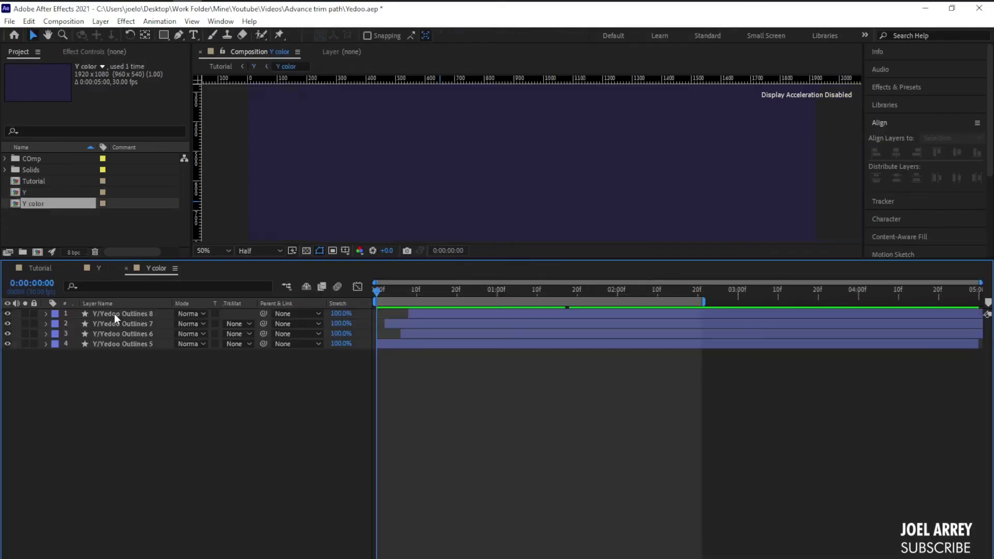
pyautogui.click(418, 311)
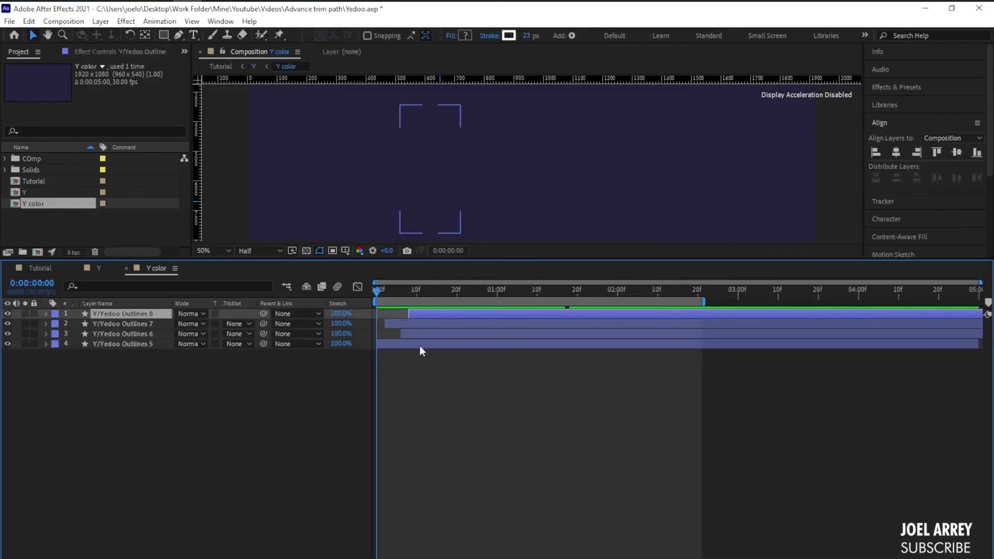
pyautogui.keyDown('shift'); pyautogui.click(419, 345); pyautogui.keyUp('shift')
pyautogui.moveTo(451, 289); pyautogui.dragTo(501, 289)
pyautogui.click(562, 290)
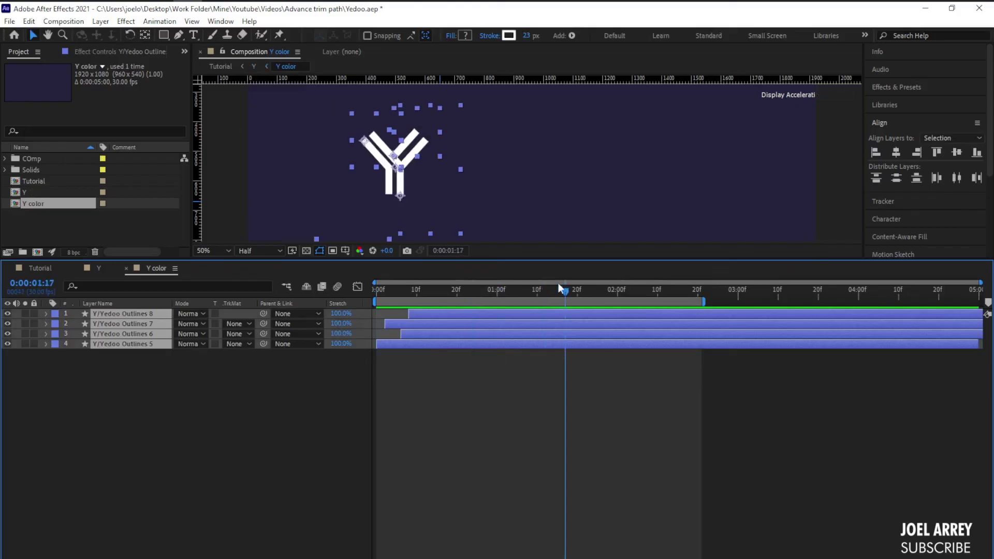
# Change the four strokes to red FF3F3F and go back to the Y composition
pyautogui.click(509, 35)
pyautogui.click(457, 272)
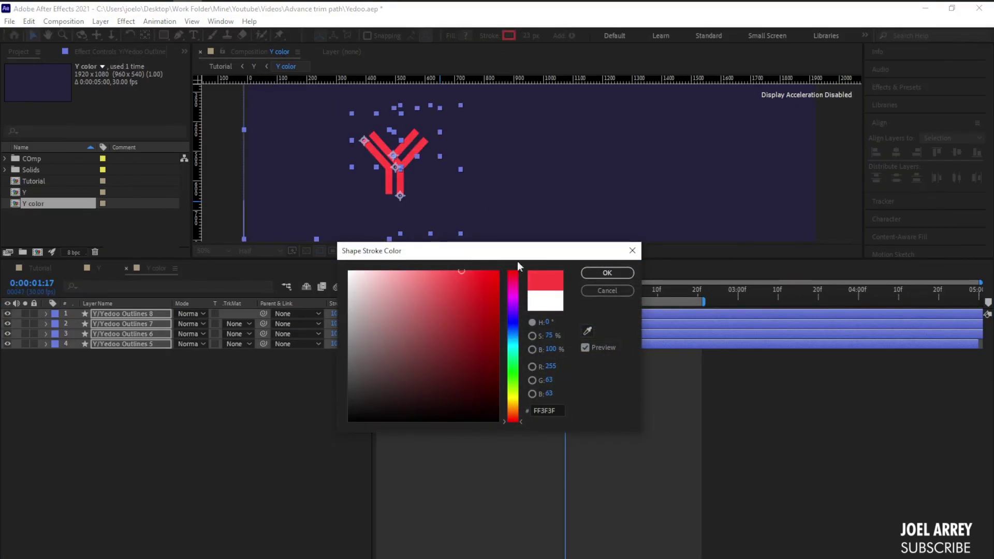
pyautogui.click(585, 274)
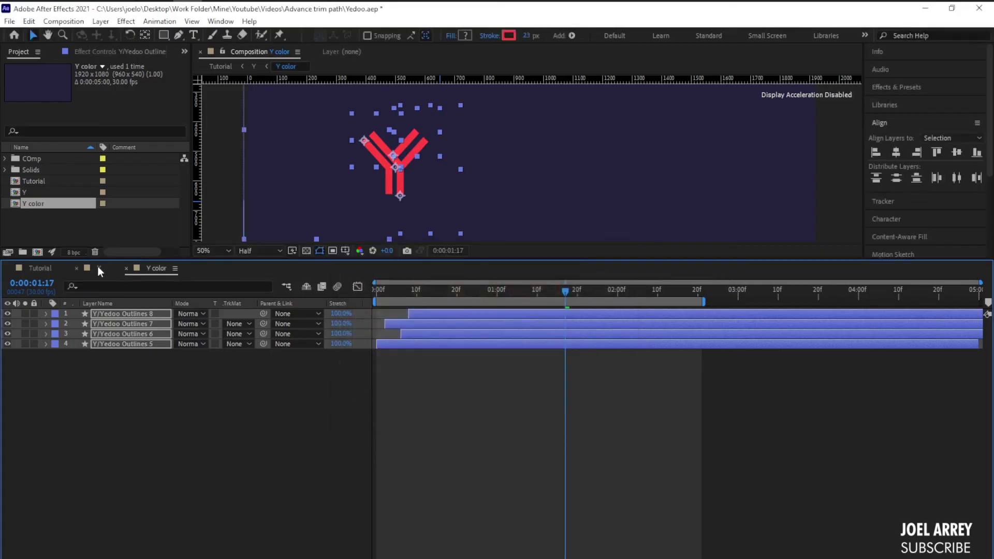
pyautogui.click(98, 267)
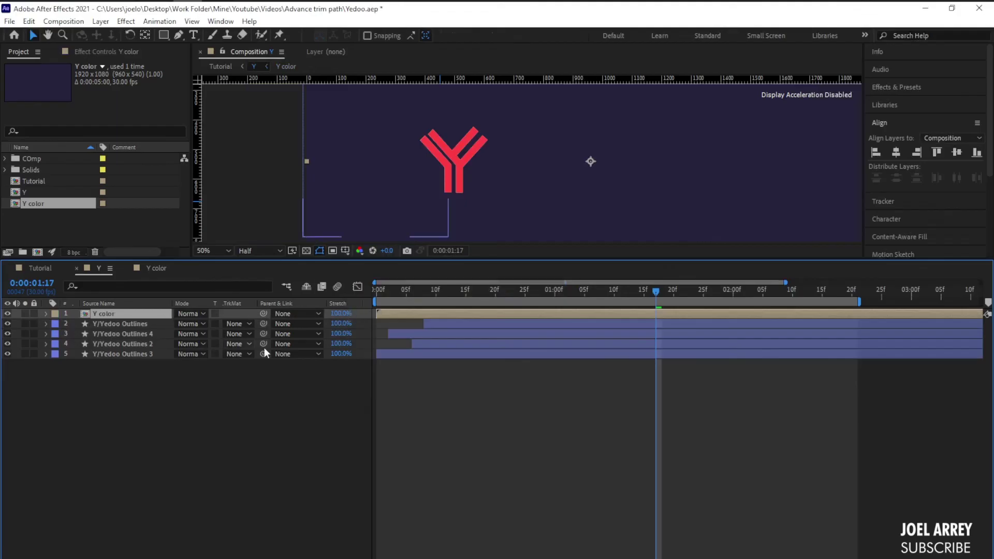
# Move the red Y color layer below the white outlines and delay the four white strokes by a few frames
pyautogui.moveTo(123, 313); pyautogui.dragTo(125, 355)
pyautogui.click(424, 318)
pyautogui.keyDown('shift'); pyautogui.click(396, 346); pyautogui.keyUp('shift')
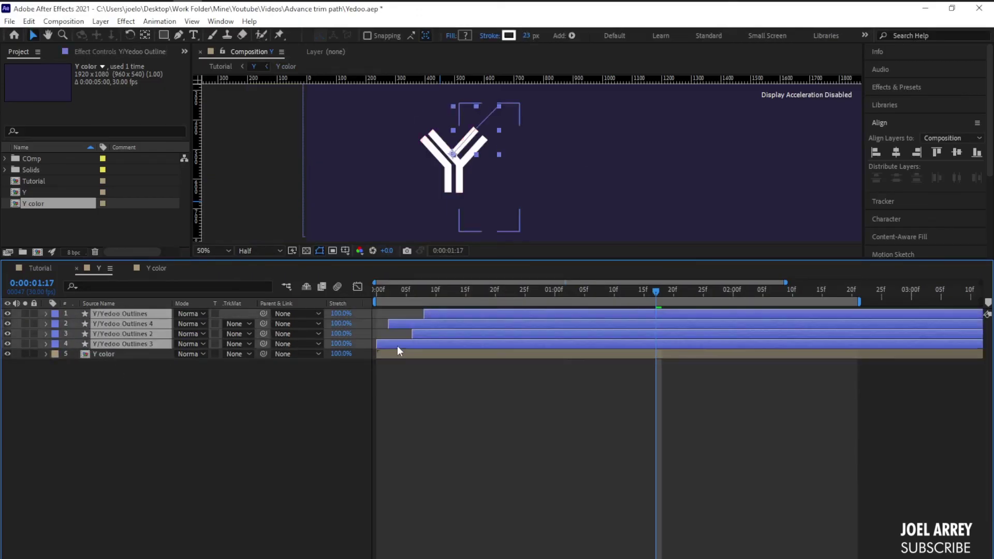
pyautogui.moveTo(384, 345); pyautogui.dragTo(402, 347)
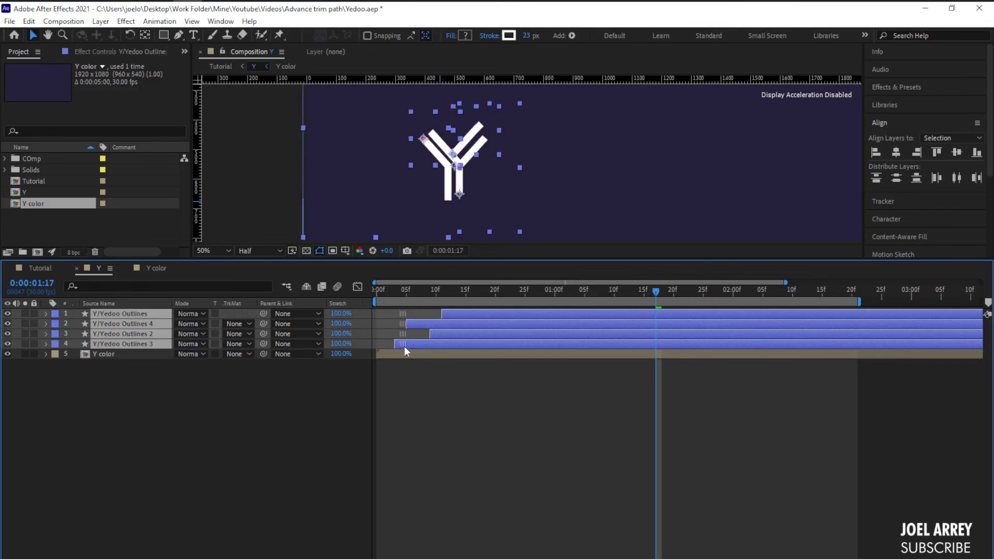
pyautogui.hotkey('alt', 'pagedown')
pyautogui.scroll(2, 428, 158)
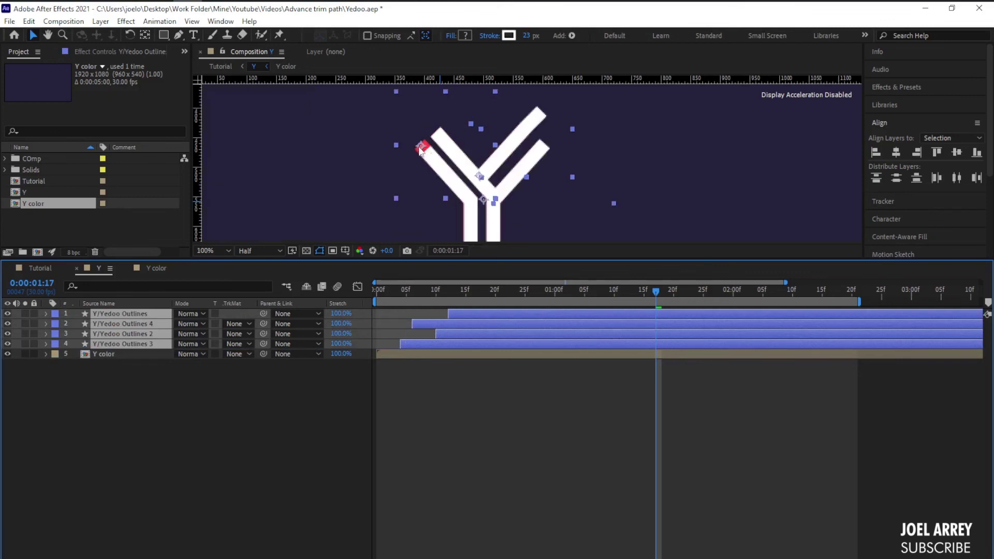
pyautogui.moveTo(395, 299); pyautogui.dragTo(366, 295)
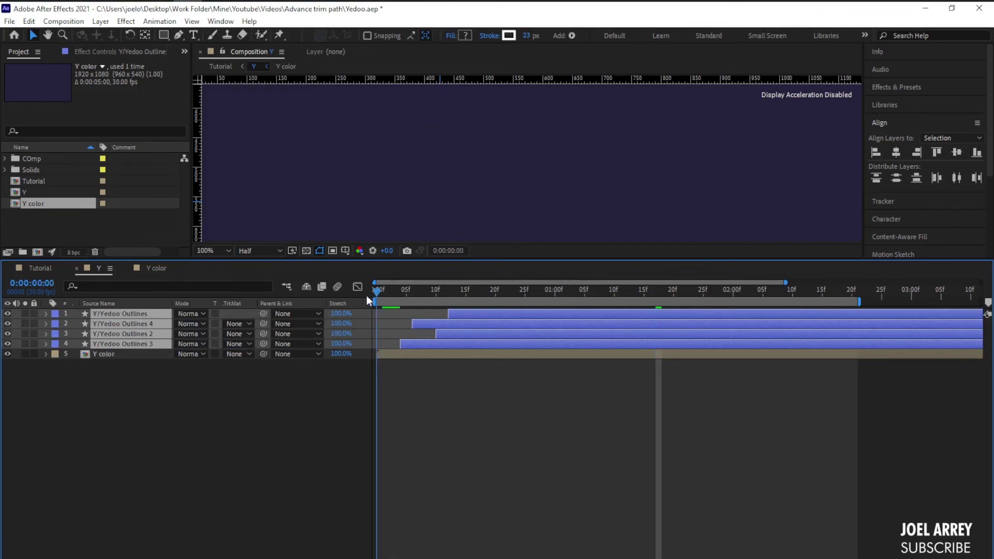
# Preview the red-and-white Y animation twice, then switch to the Tutorial main composition
pyautogui.scroll(-4, 467, 162)
pyautogui.press('space')
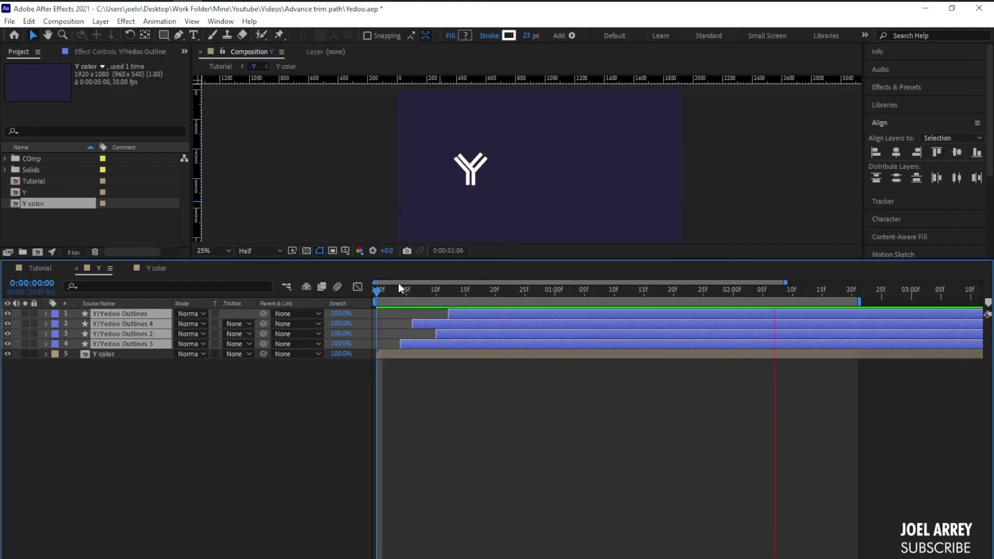
pyautogui.click(377, 295)
pyautogui.press('space')
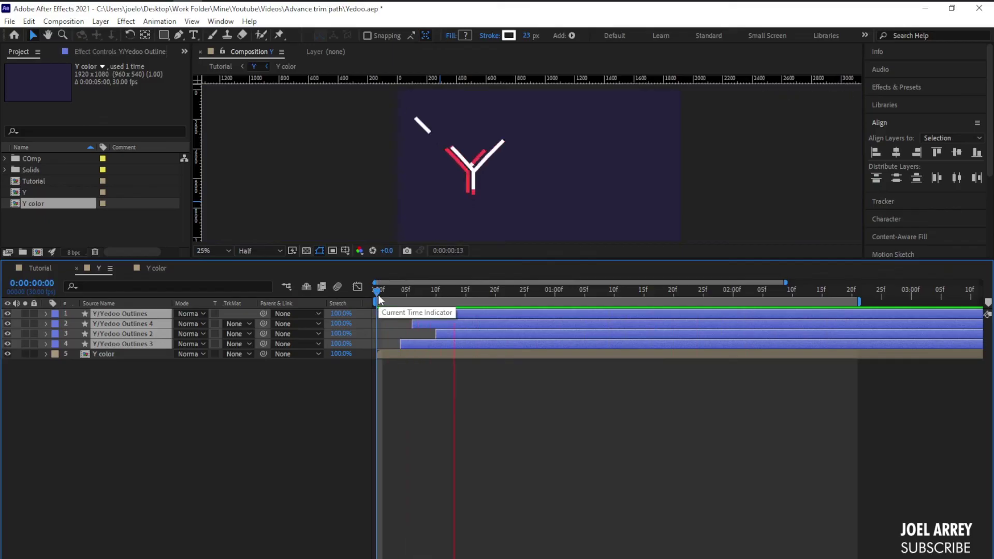
pyautogui.click(378, 295)
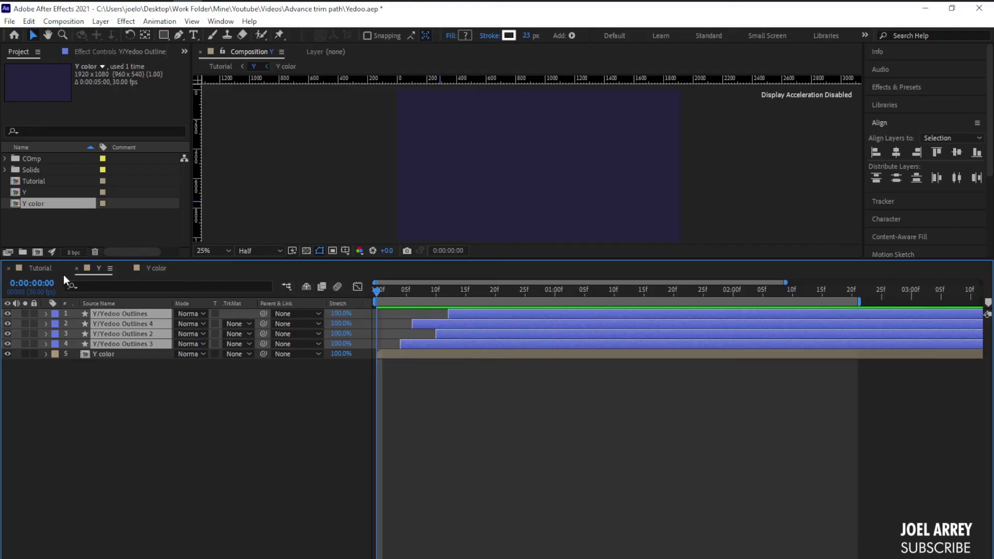
pyautogui.click(43, 265)
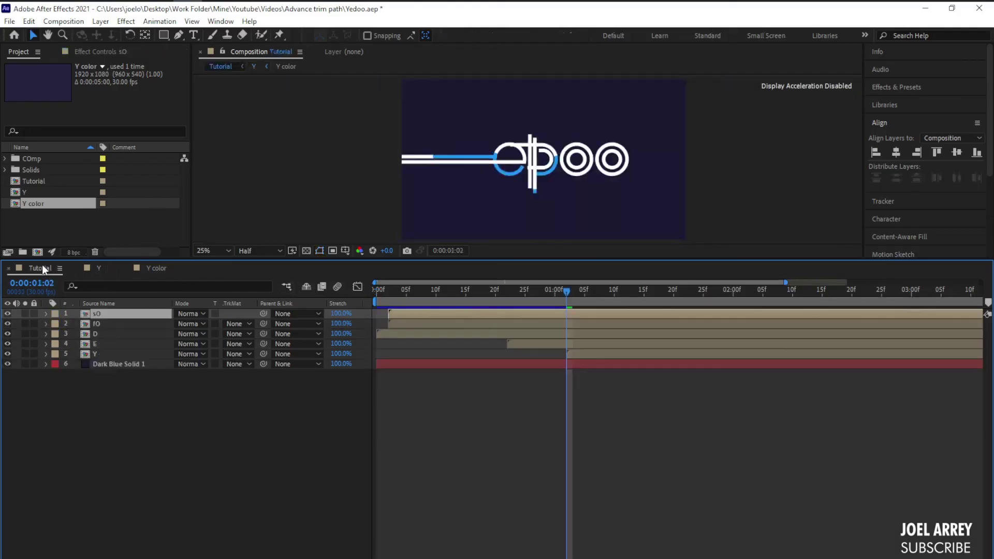
pyautogui.press('Home')
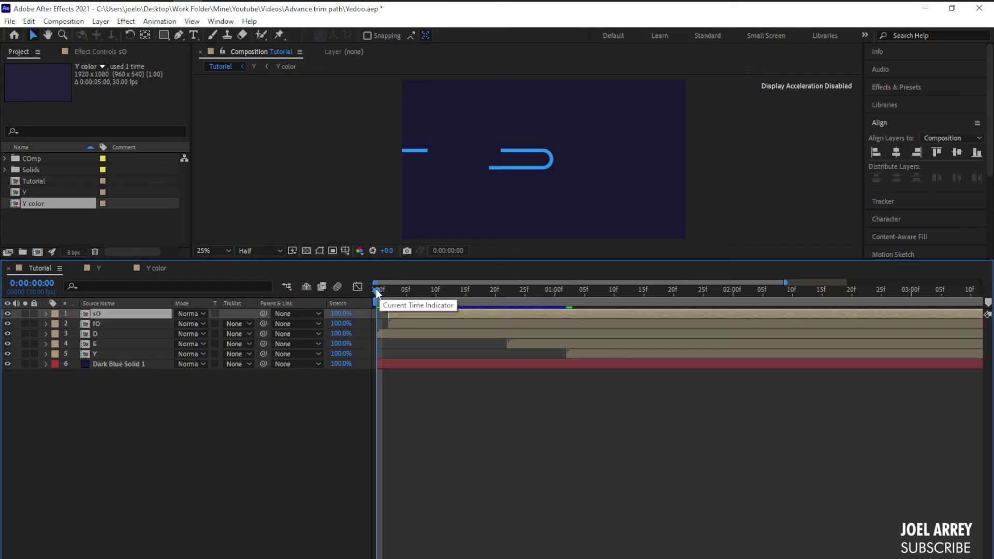
pyautogui.press('space')
pyautogui.moveTo(427, 293); pyautogui.dragTo(382, 327)
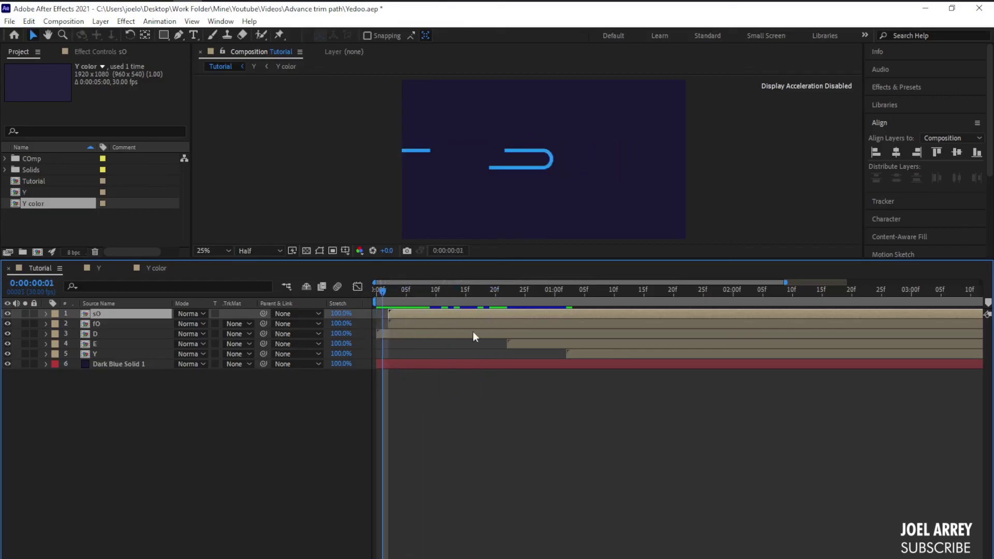
pyautogui.click(424, 334)
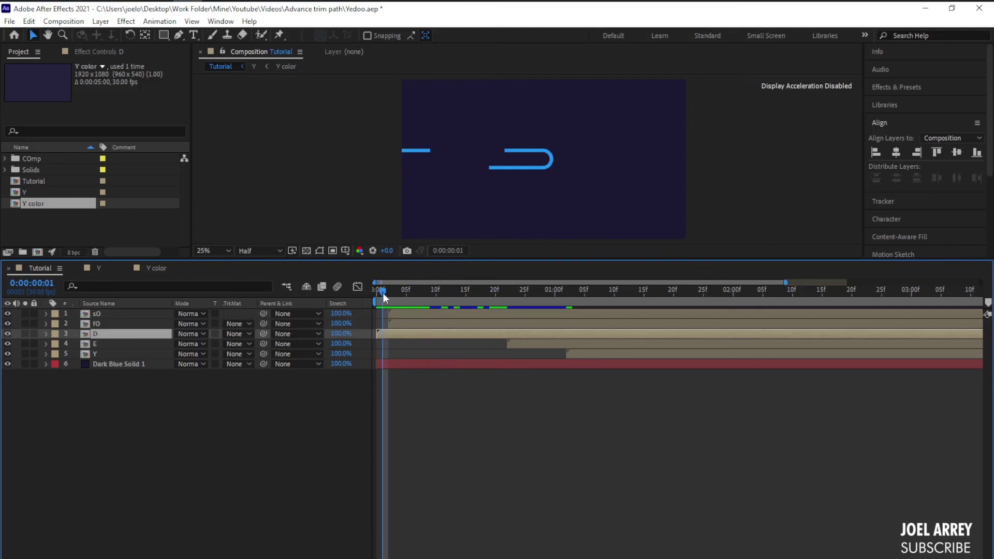
pyautogui.moveTo(384, 292); pyautogui.dragTo(396, 328)
pyautogui.click(395, 324)
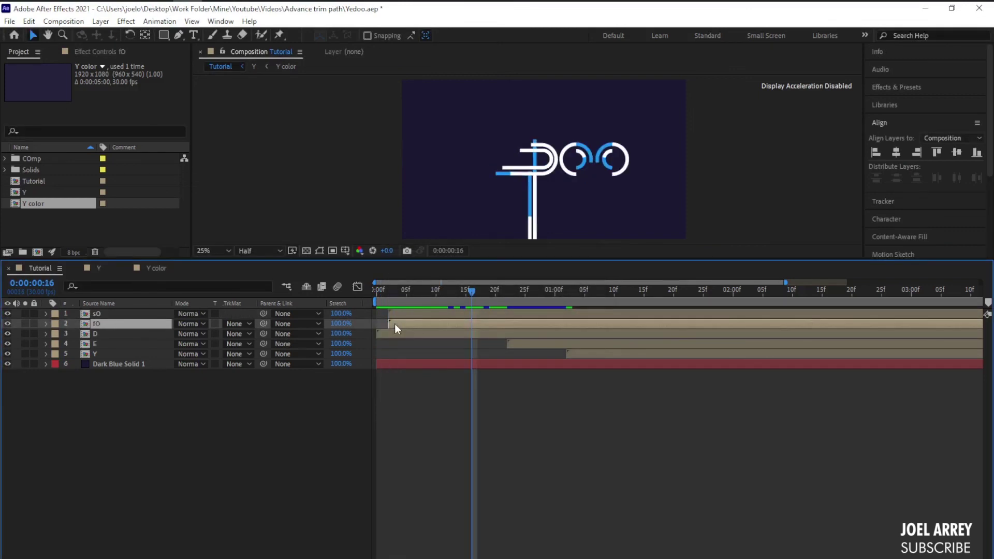
pyautogui.click(398, 315)
pyautogui.click(397, 322)
pyautogui.click(399, 315)
pyautogui.click(401, 321)
pyautogui.moveTo(480, 294); pyautogui.dragTo(346, 327)
pyautogui.press('space')
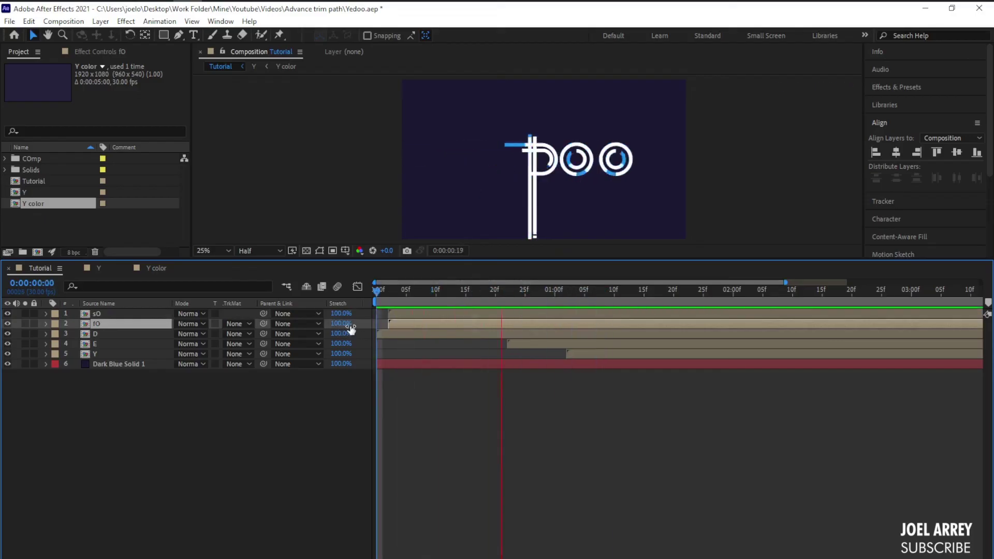